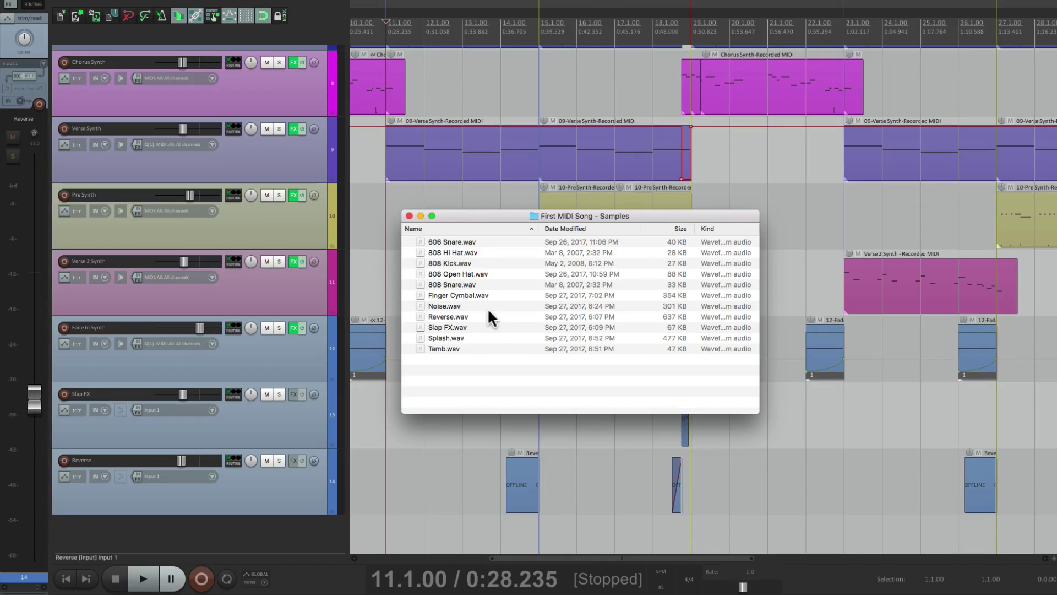
Open the Media Explorer from the View menu and dock it in the main REAPER window
{"action": "left_click", "coordinate": [292, 529]}
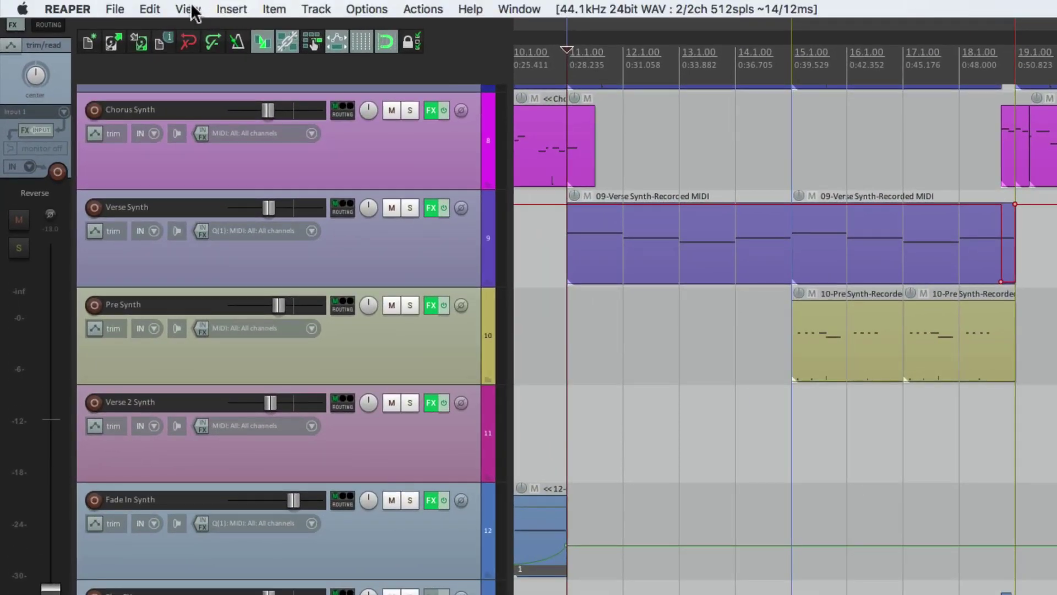
{"action": "left_click", "coordinate": [190, 10]}
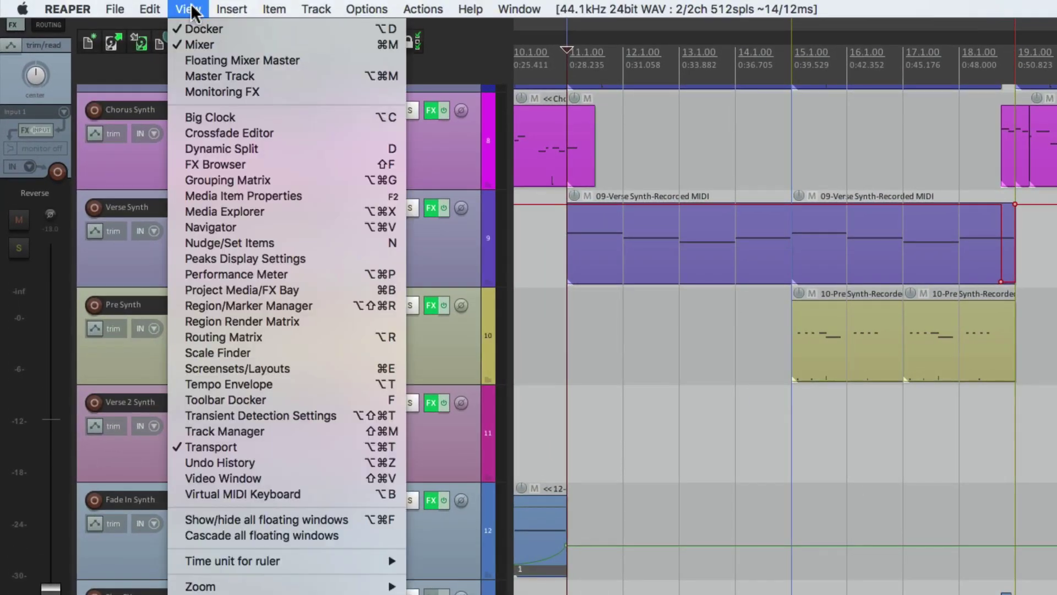
{"action": "left_click", "coordinate": [176, 213]}
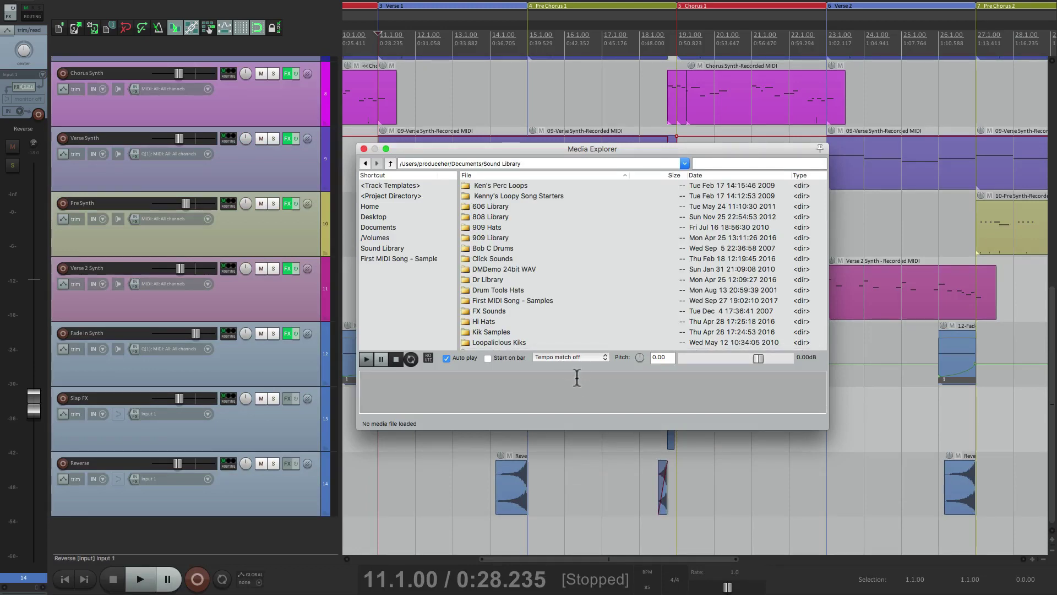
{"action": "right_click", "coordinate": [567, 418]}
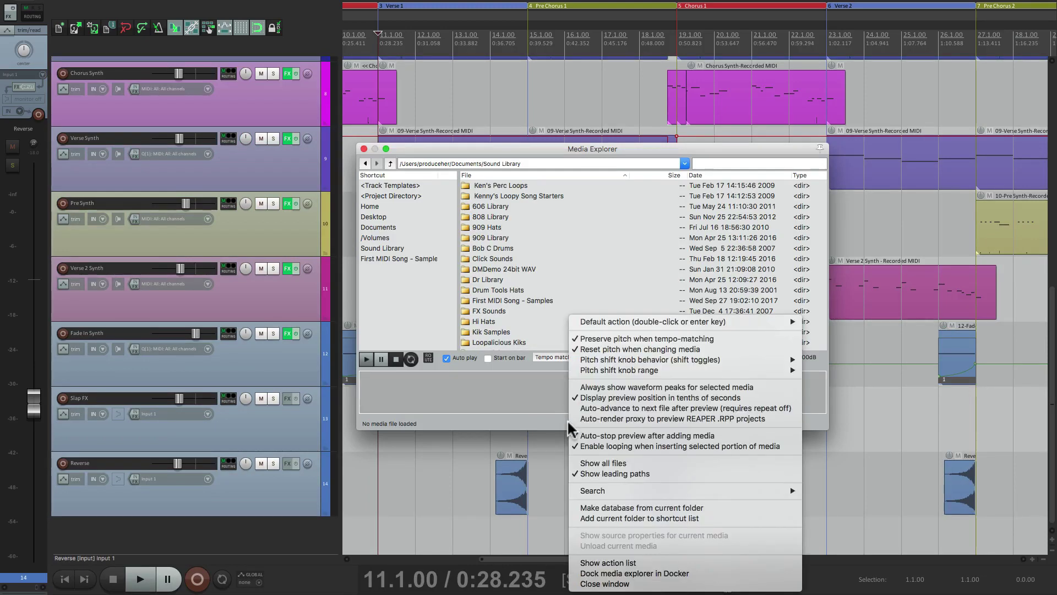
{"action": "left_click", "coordinate": [579, 574]}
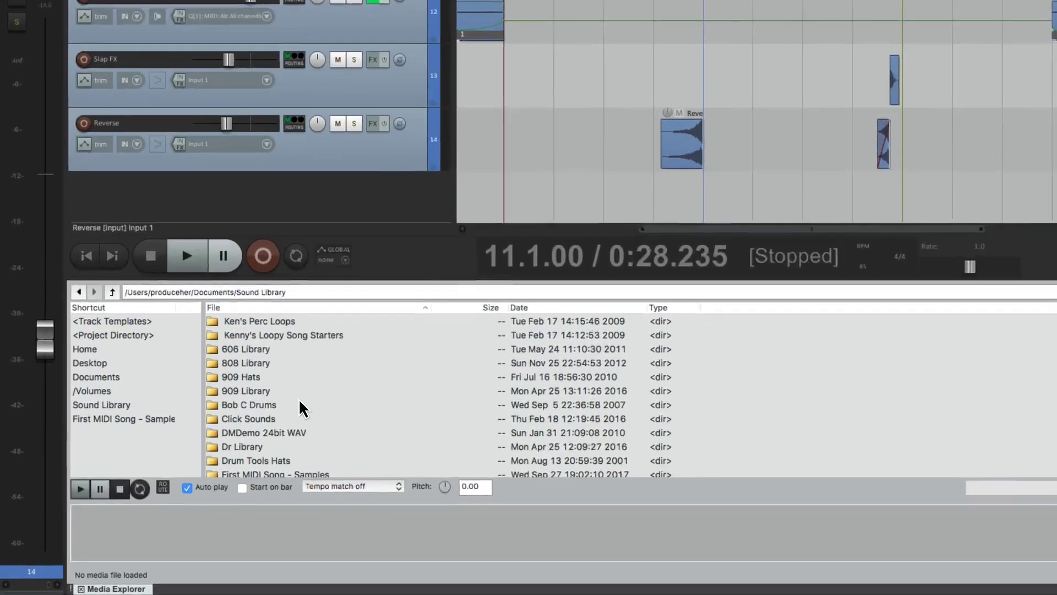
Open the 'First MIDI Song - Samples' folder and preview Finger Cymbal.wav
{"action": "scroll", "coordinate": [198, 465], "scroll_direction": "down", "scroll_amount": 3}
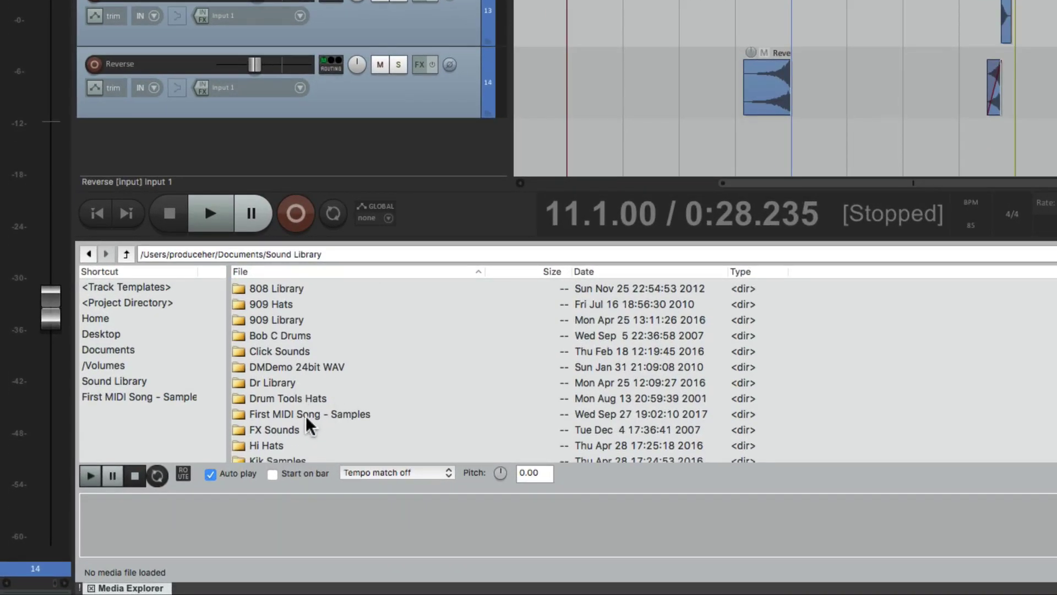
{"action": "left_click", "coordinate": [308, 418]}
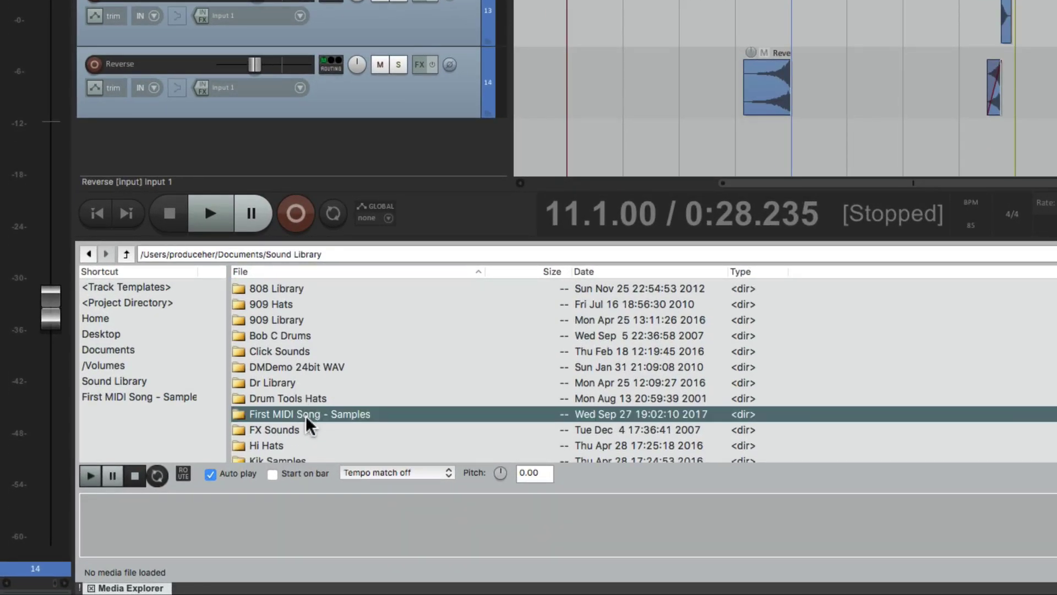
{"action": "double_click", "coordinate": [309, 421]}
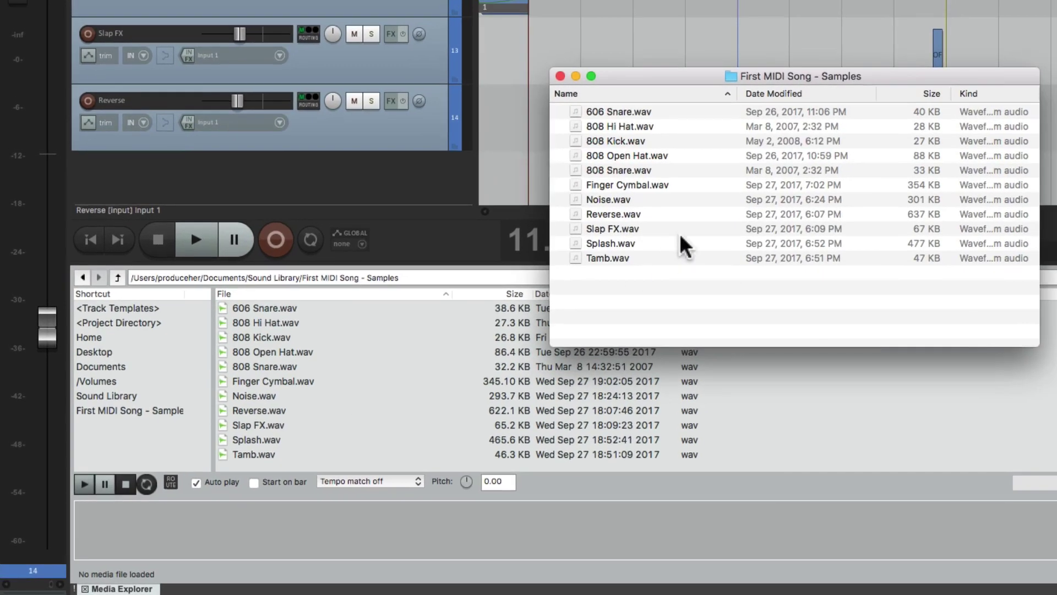
{"action": "left_click", "coordinate": [472, 248]}
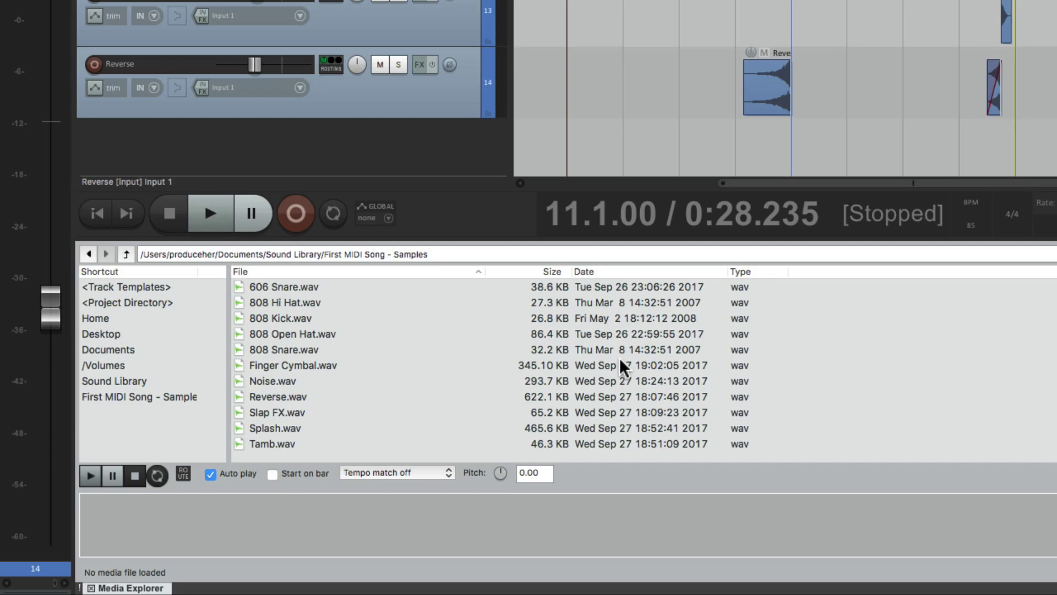
{"action": "left_click", "coordinate": [377, 369]}
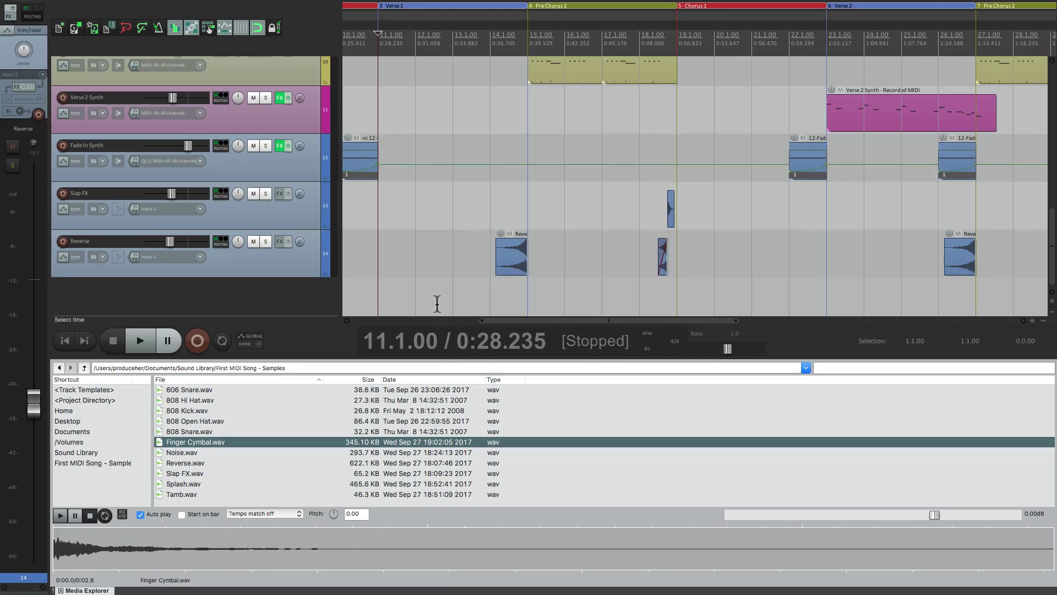
Insert Finger Cymbal.wav on a new track at bar 15, the start of Pre Chorus 1
{"action": "left_click", "coordinate": [528, 296]}
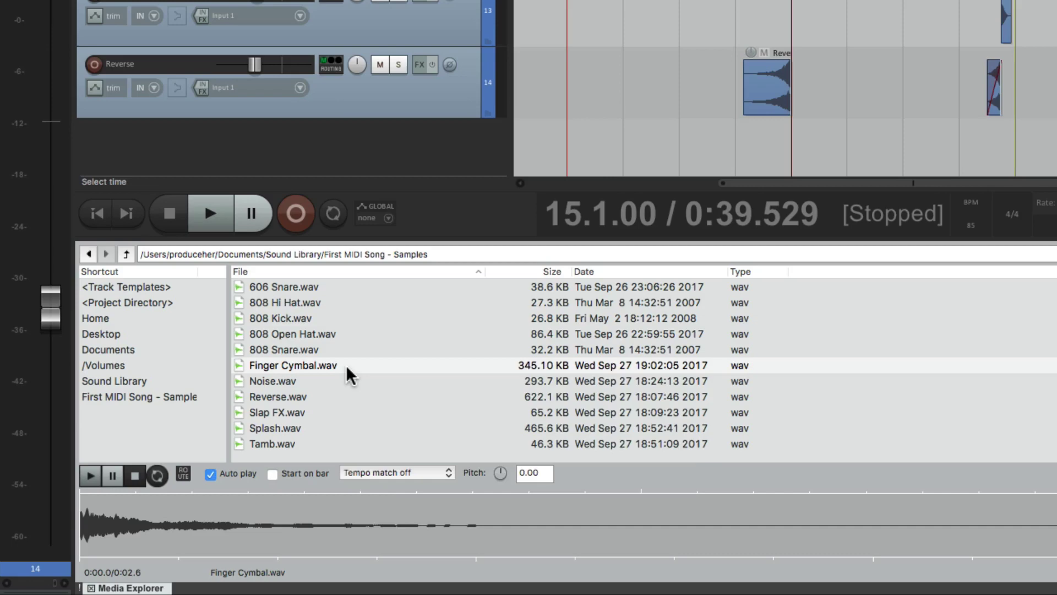
{"action": "right_click", "coordinate": [346, 365]}
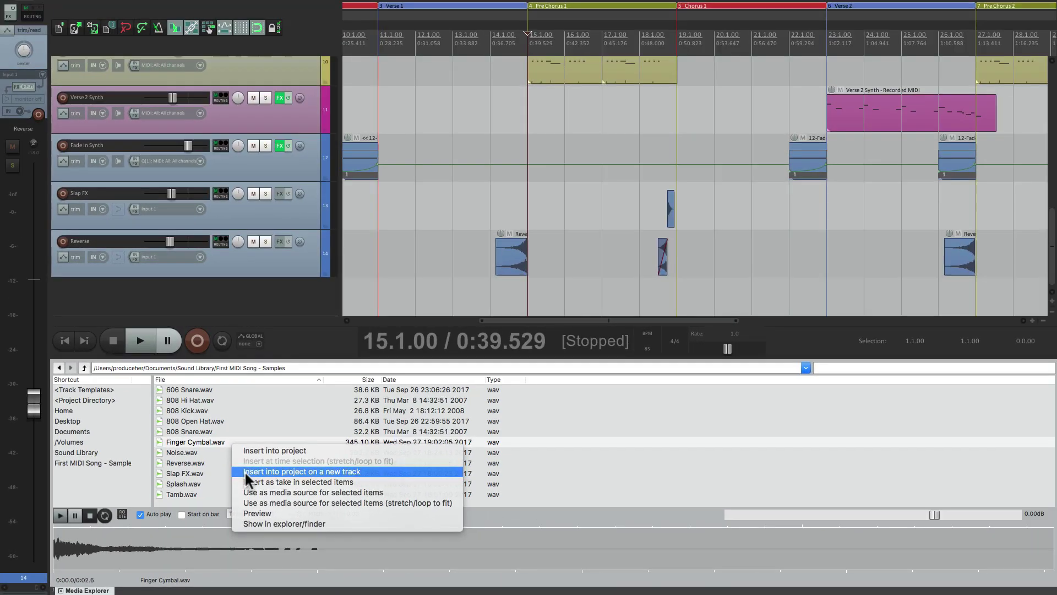
{"action": "left_click", "coordinate": [368, 411]}
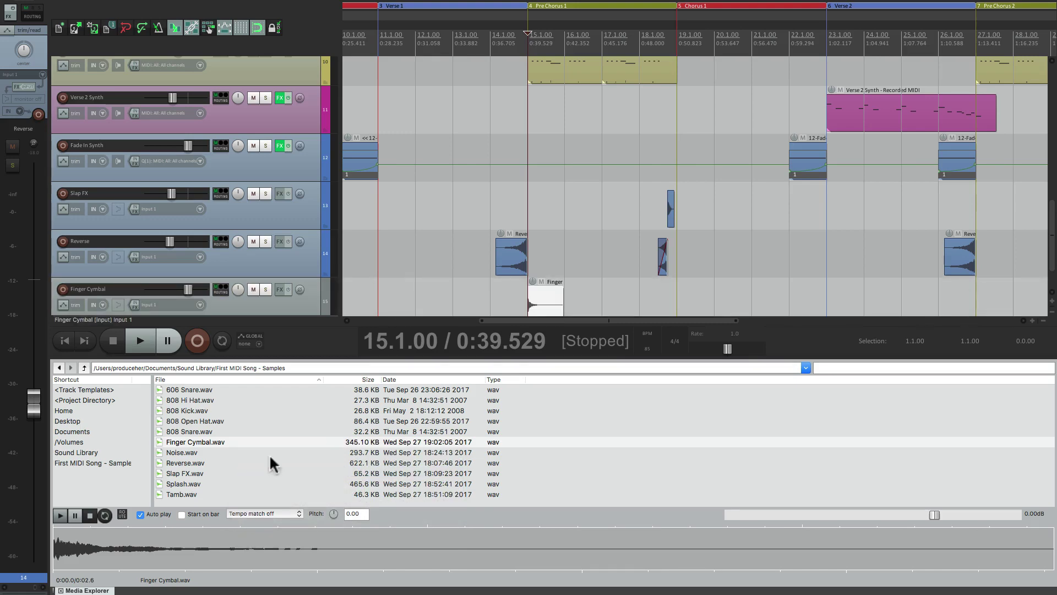
{"action": "scroll", "coordinate": [408, 282], "scroll_direction": "down", "scroll_amount": 2}
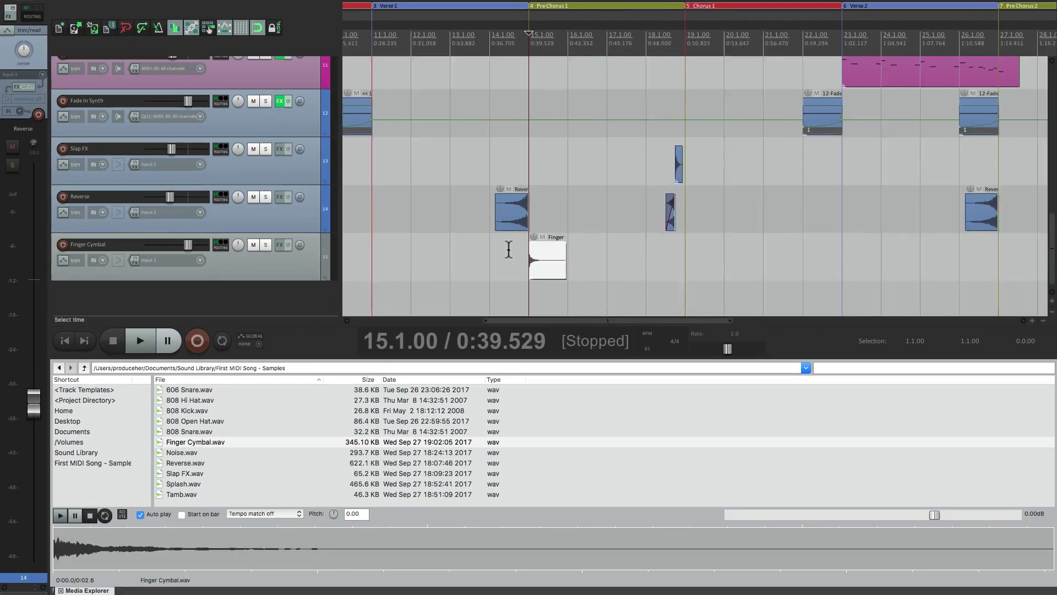
{"action": "scroll", "coordinate": [760, 369], "scroll_direction": "up", "scroll_amount": 4}
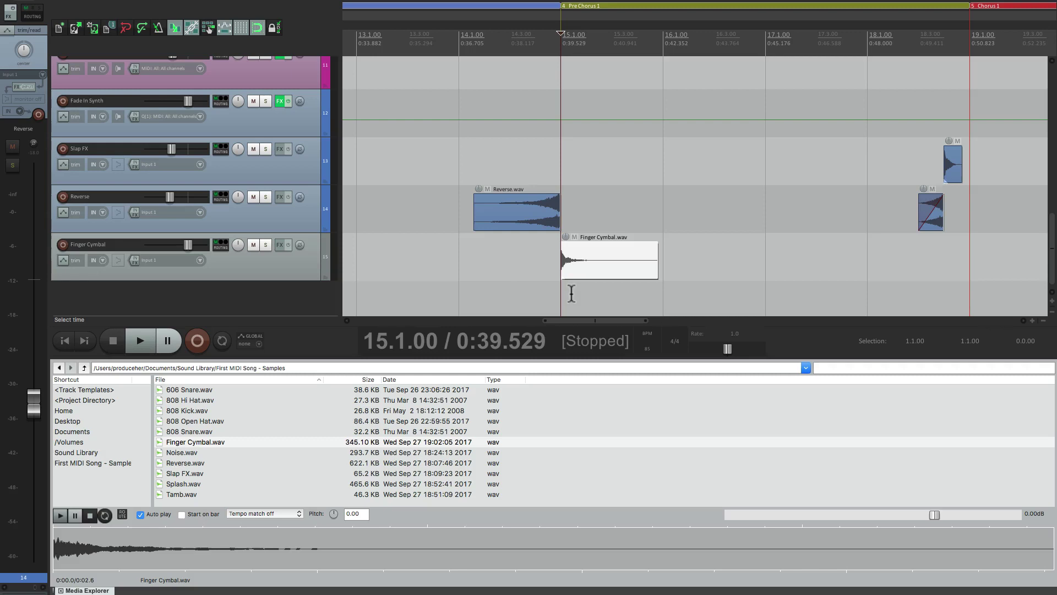
Turn the Finger Cymbal track down slightly and play the passage to check it
{"action": "left_click", "coordinate": [459, 260]}
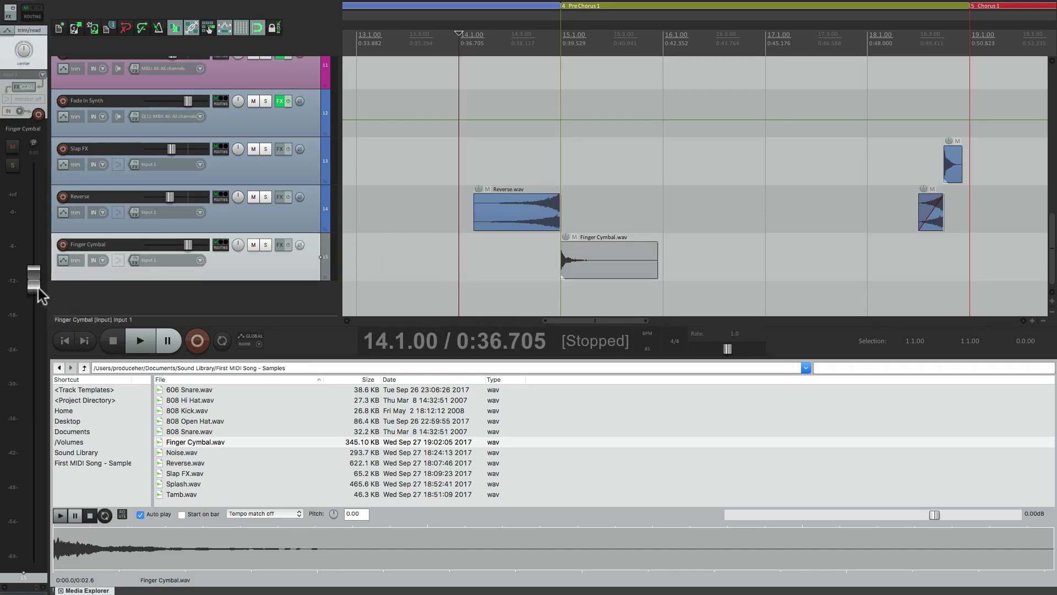
{"action": "left_click_drag", "start_coordinate": [33, 276], "coordinate": [34, 348]}
{"action": "key", "text": "space"}
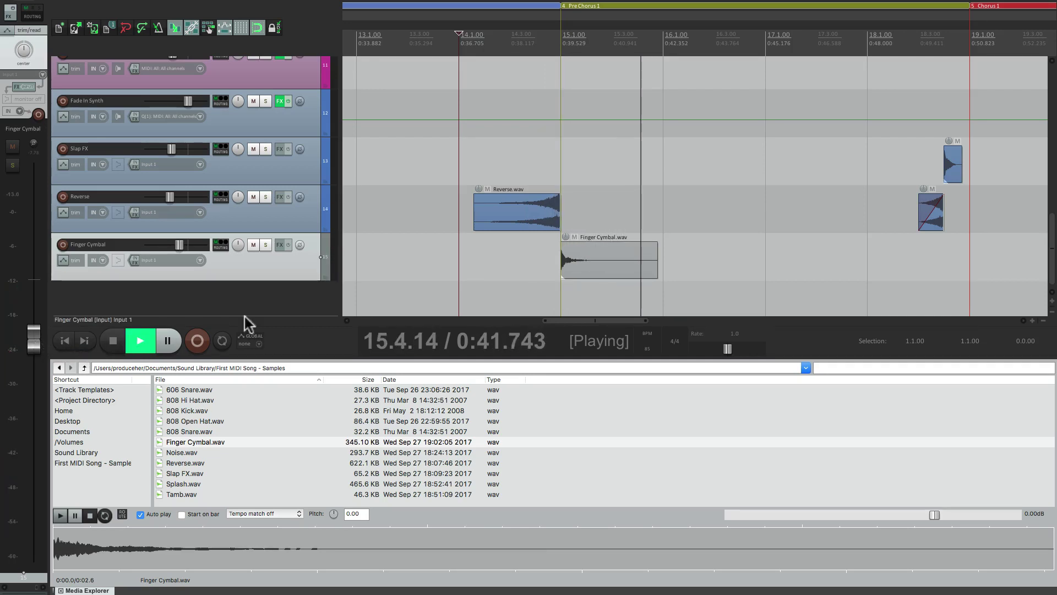
{"action": "key", "text": "space"}
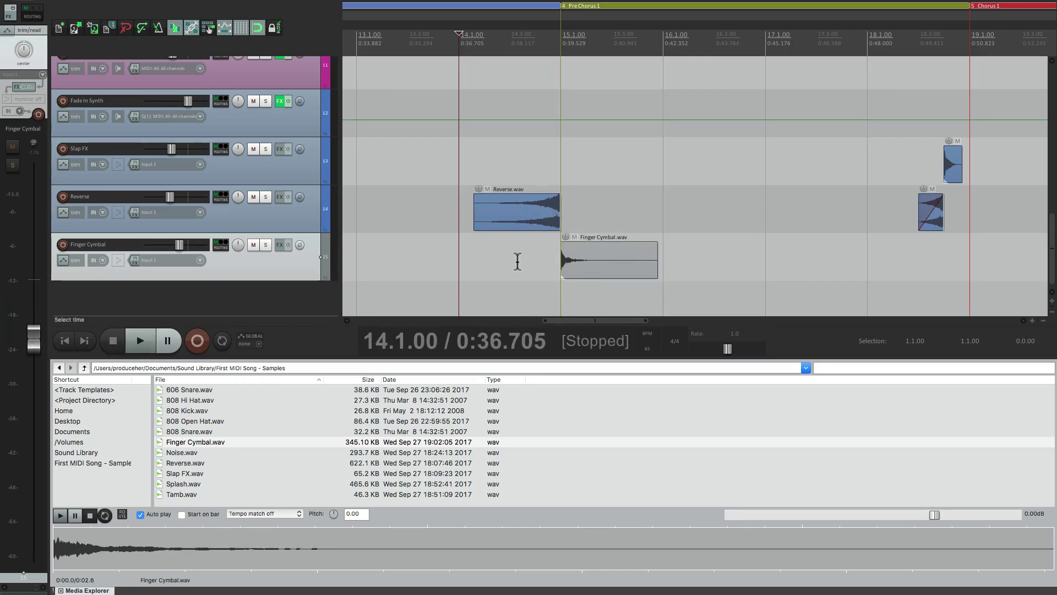
{"action": "scroll", "coordinate": [509, 274], "scroll_direction": "down", "scroll_amount": 2}
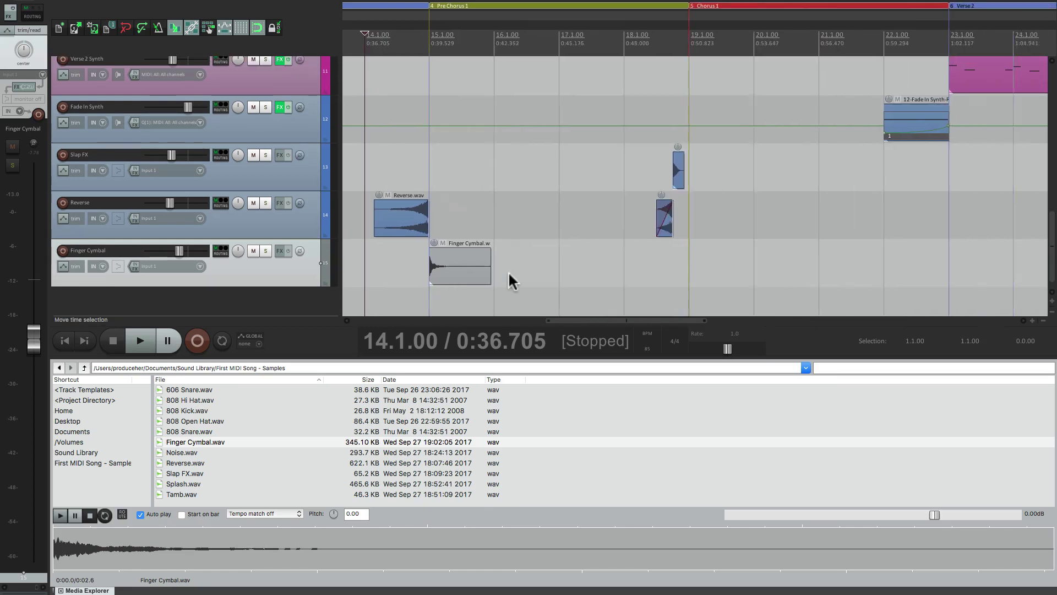
{"action": "scroll", "coordinate": [509, 273], "scroll_direction": "right", "scroll_amount": 10}
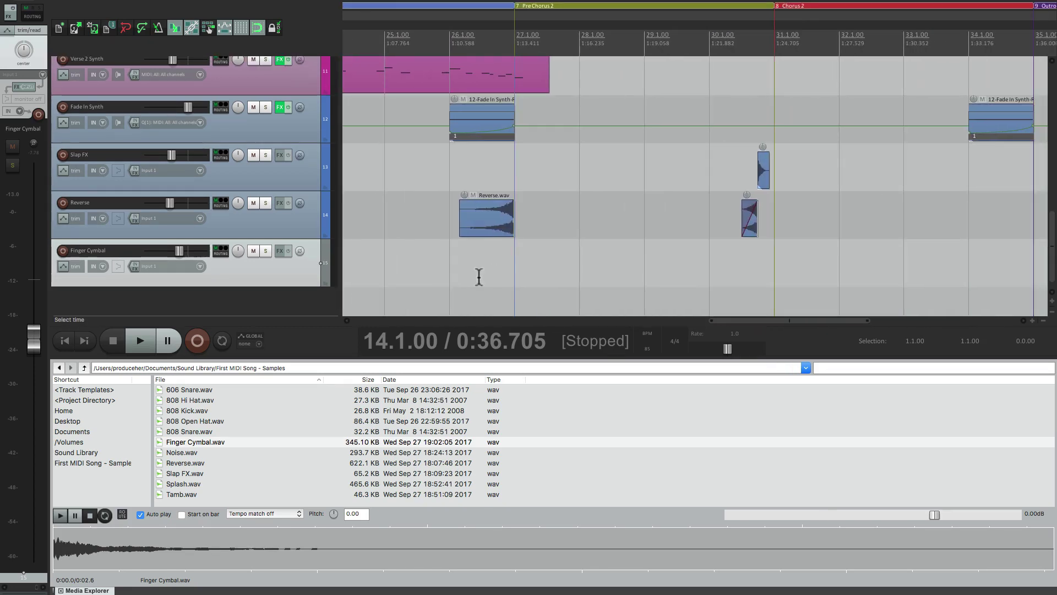
Insert Finger Cymbal.wav at bar 27 and lower its track to about -8.4 dB while auditioning from bar 26
{"action": "left_click", "coordinate": [514, 262]}
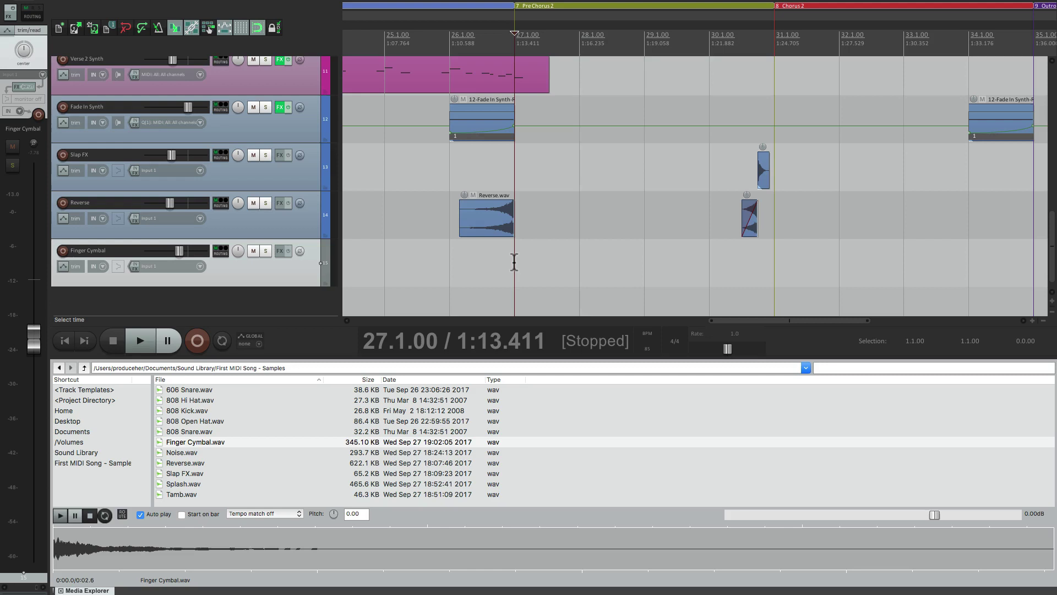
{"action": "double_click", "coordinate": [231, 441]}
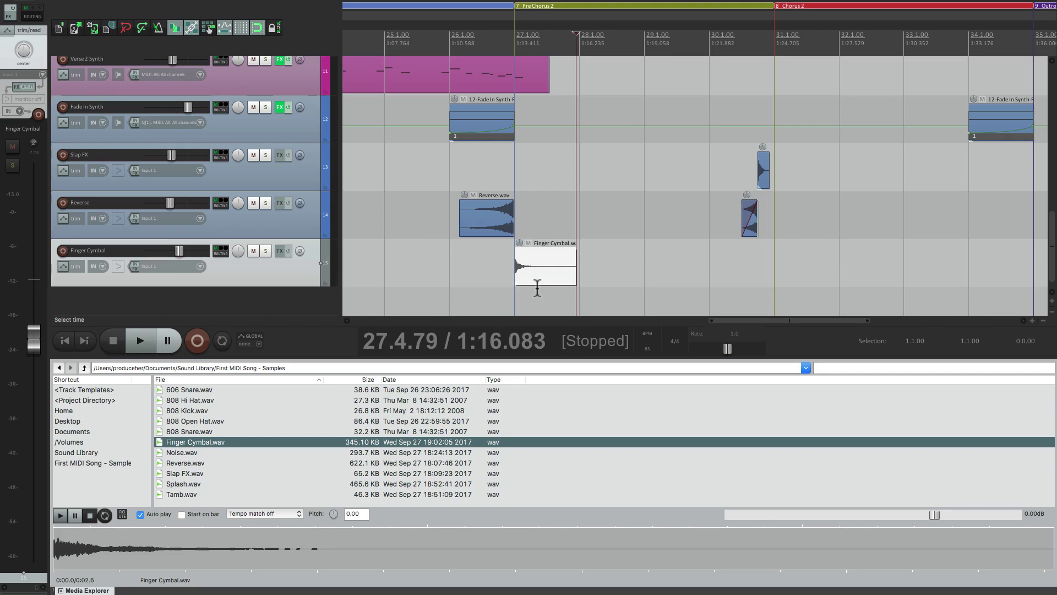
{"action": "left_click", "coordinate": [450, 264]}
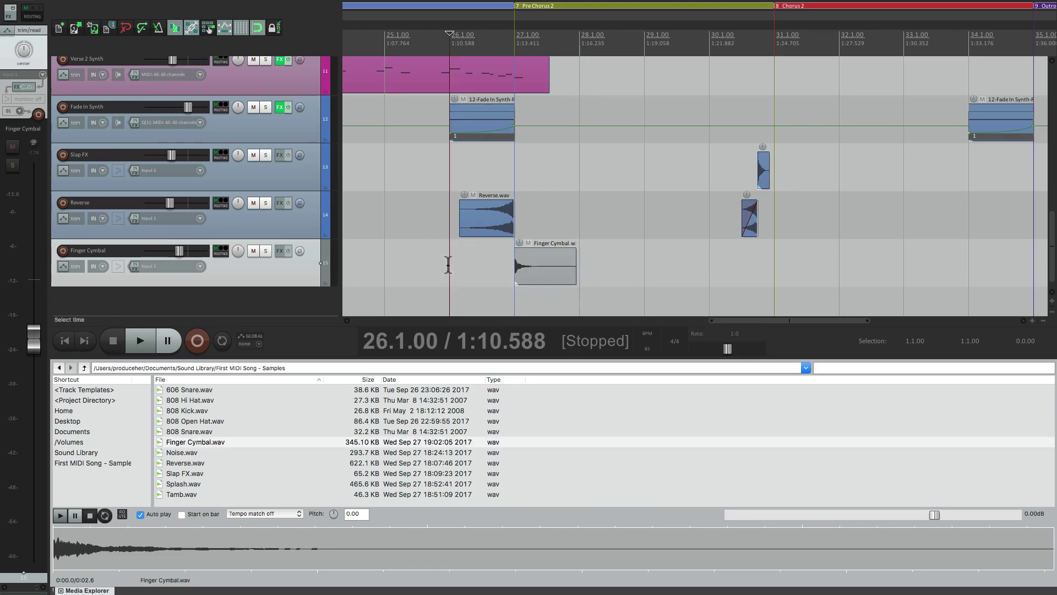
{"action": "key", "text": "space"}
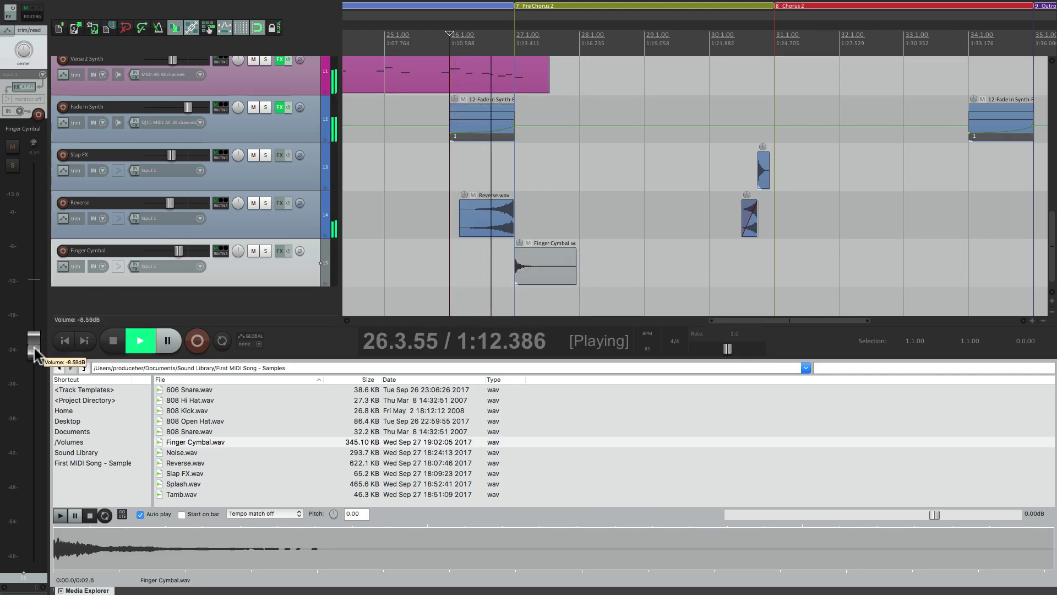
{"action": "left_click_drag", "start_coordinate": [28, 347], "coordinate": [34, 352]}
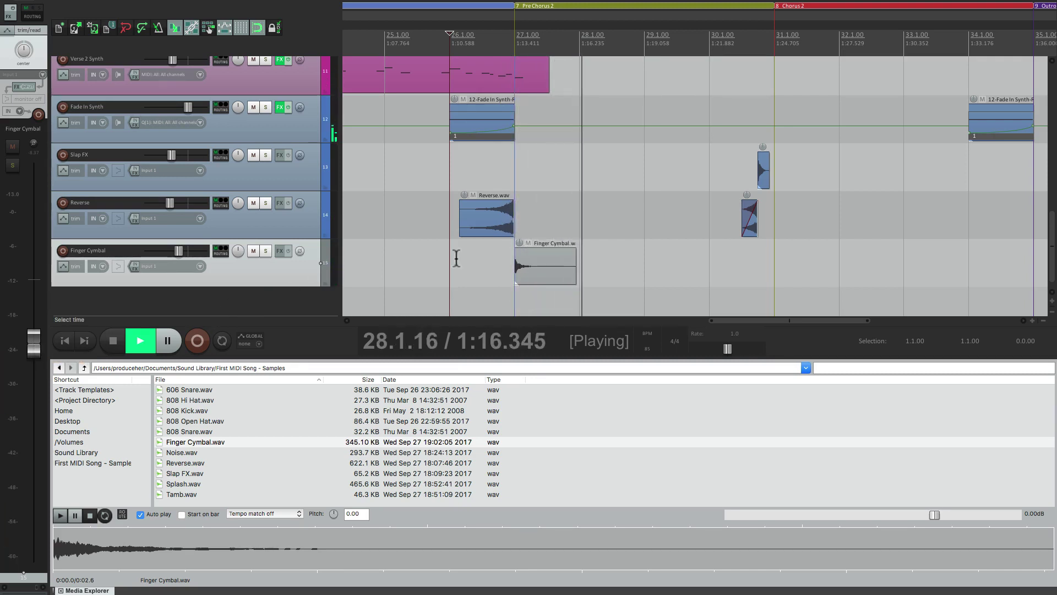
{"action": "key", "text": "space"}
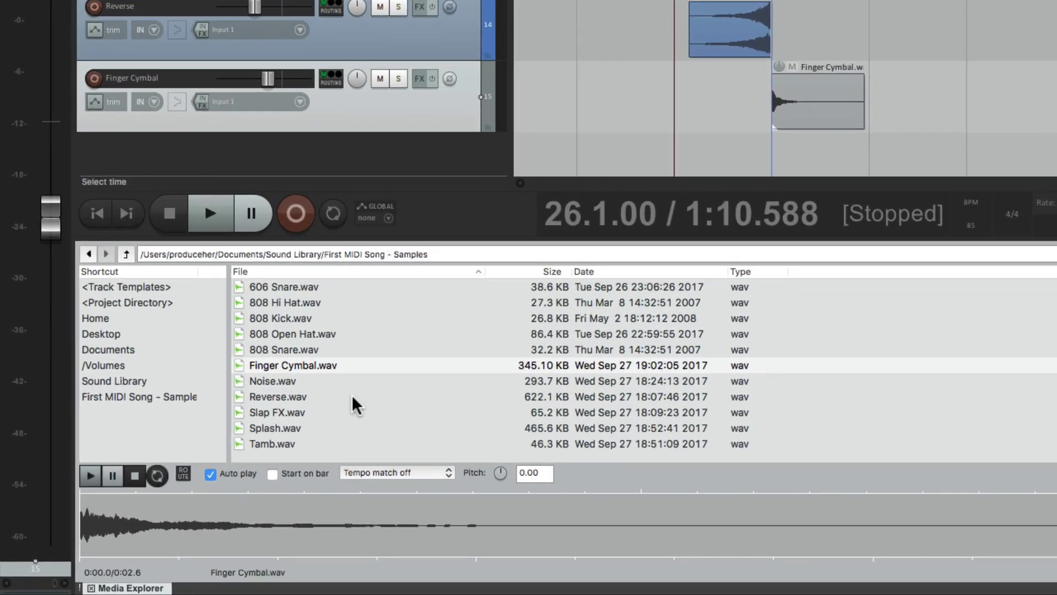
Preview Noise.wav and insert it on a new track at bar 11, Verse 1's start
{"action": "left_click", "coordinate": [354, 379]}
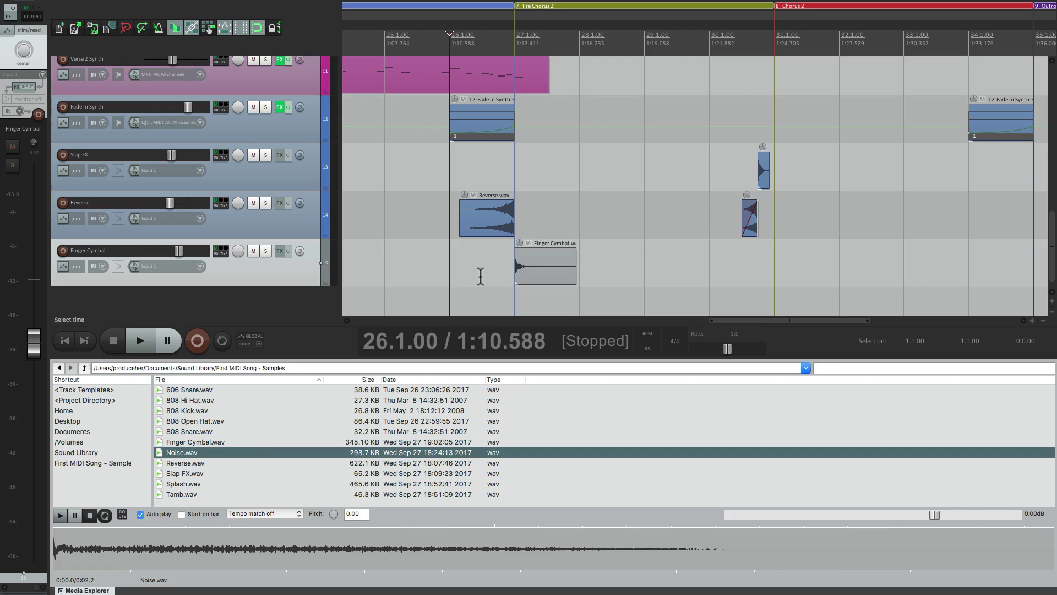
{"action": "scroll", "coordinate": [480, 262], "scroll_direction": "left", "scroll_amount": 15}
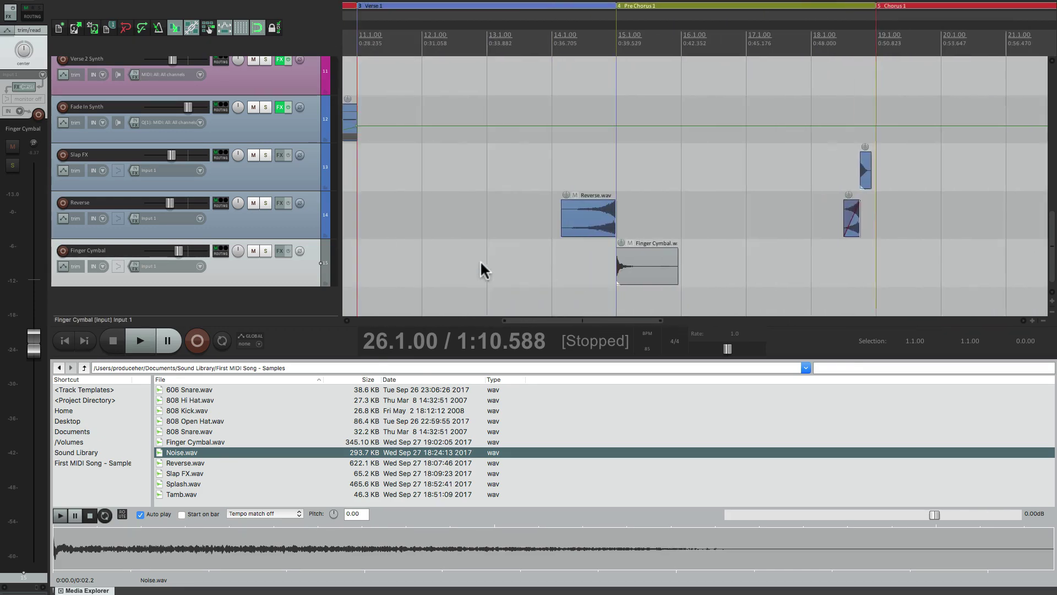
{"action": "left_click", "coordinate": [440, 263]}
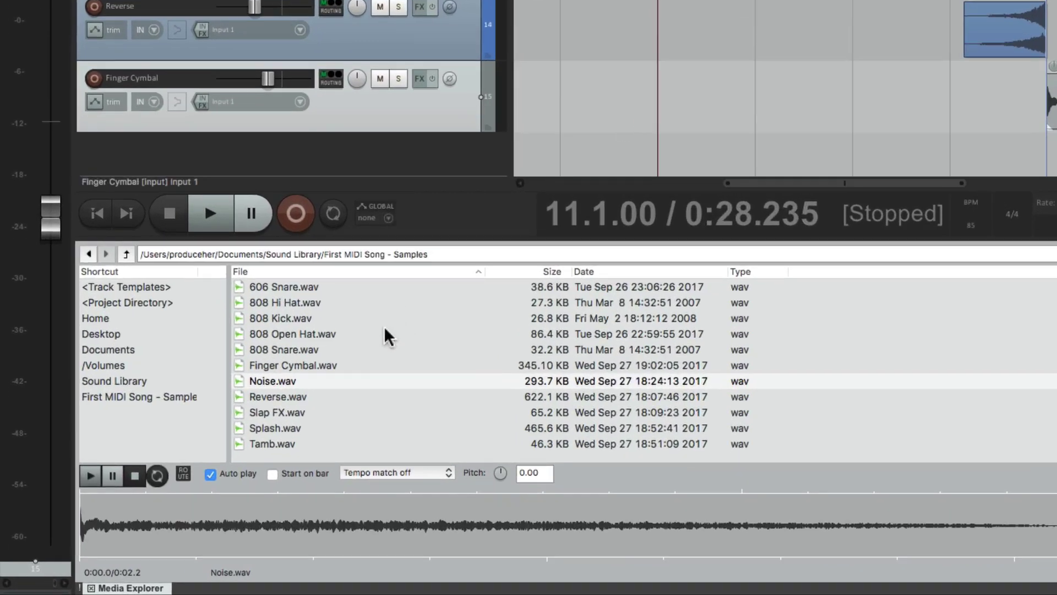
{"action": "right_click", "coordinate": [225, 452]}
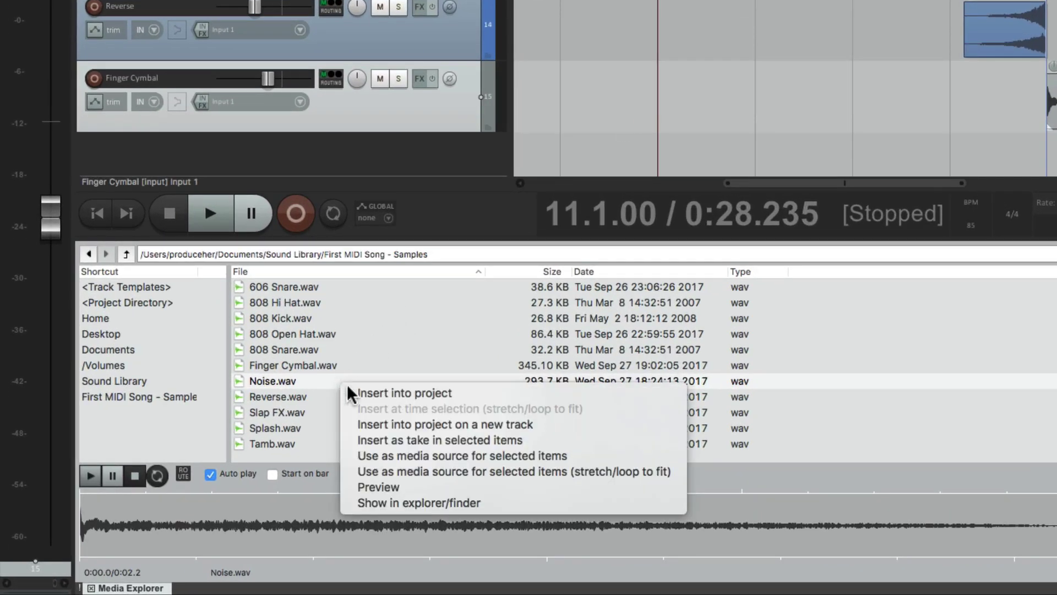
{"action": "left_click", "coordinate": [350, 424]}
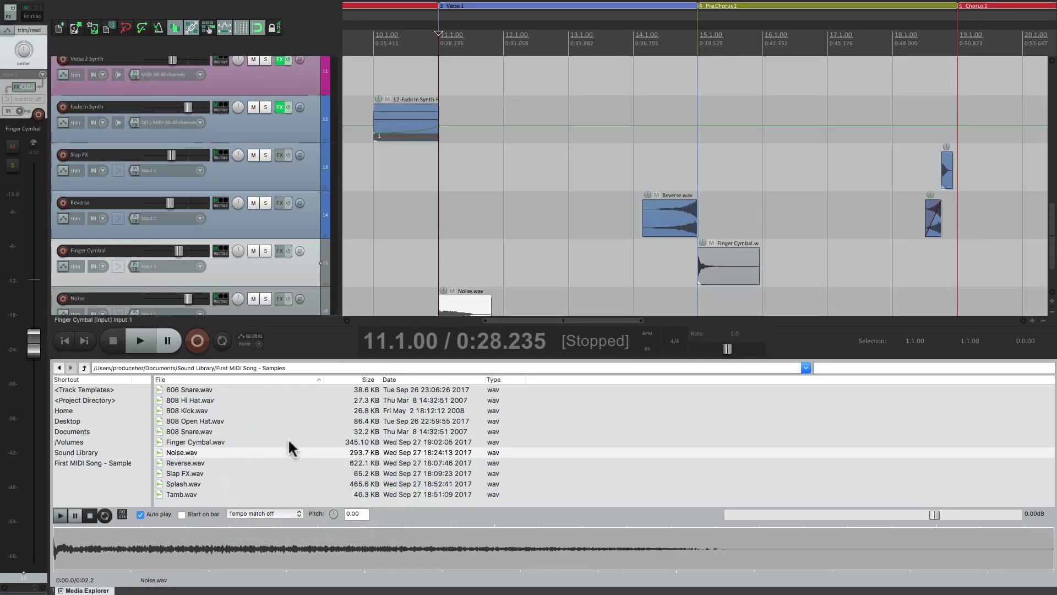
Lower the Noise track to about -9.4 dB and play from bar 10 to check it
{"action": "scroll", "coordinate": [467, 224], "scroll_direction": "down", "scroll_amount": 2}
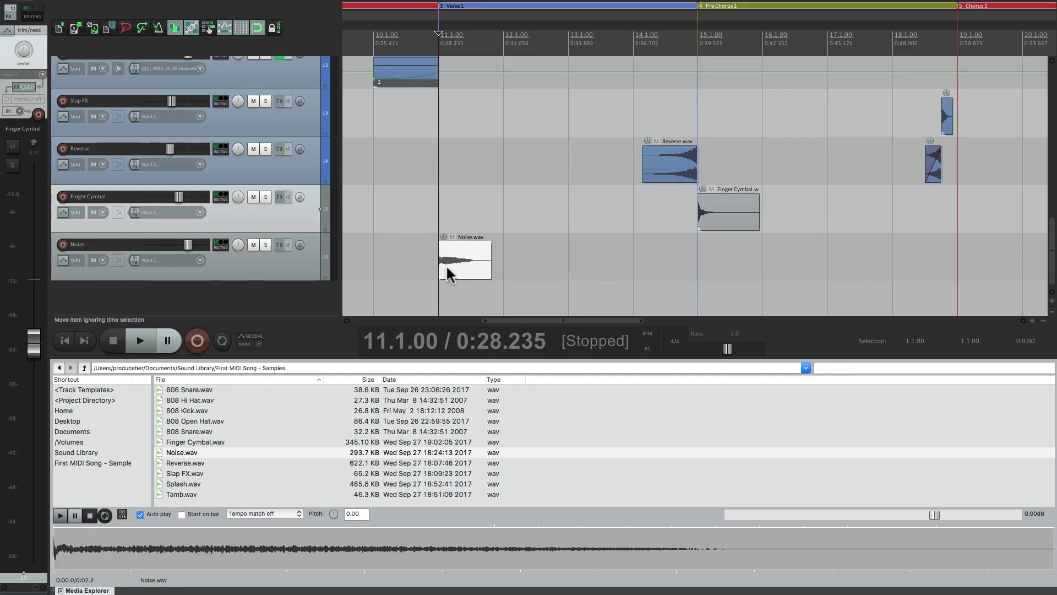
{"action": "left_click", "coordinate": [378, 262]}
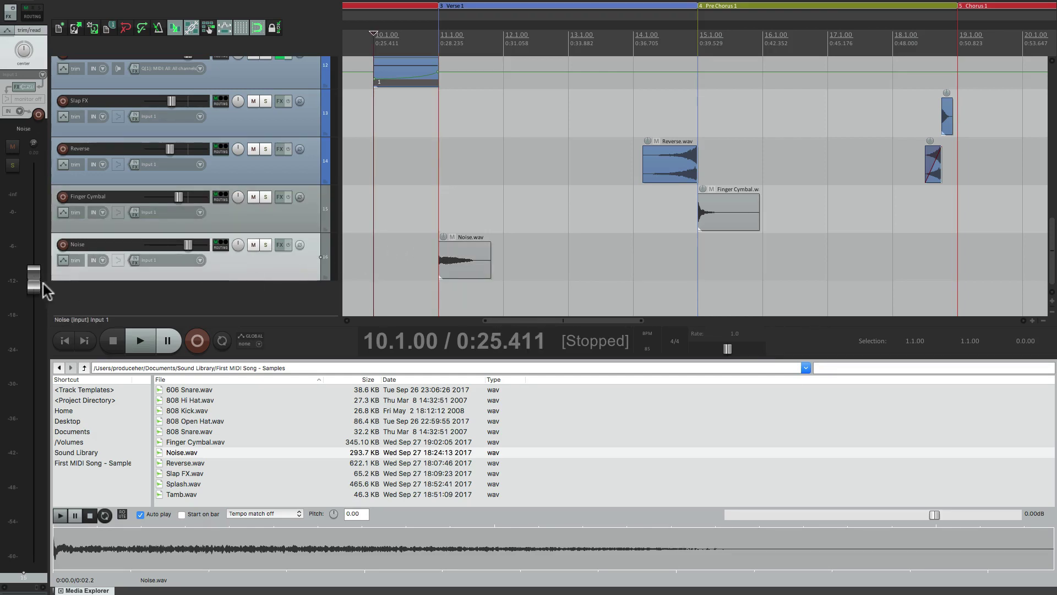
{"action": "left_click_drag", "start_coordinate": [43, 289], "coordinate": [34, 354]}
{"action": "key", "text": "space"}
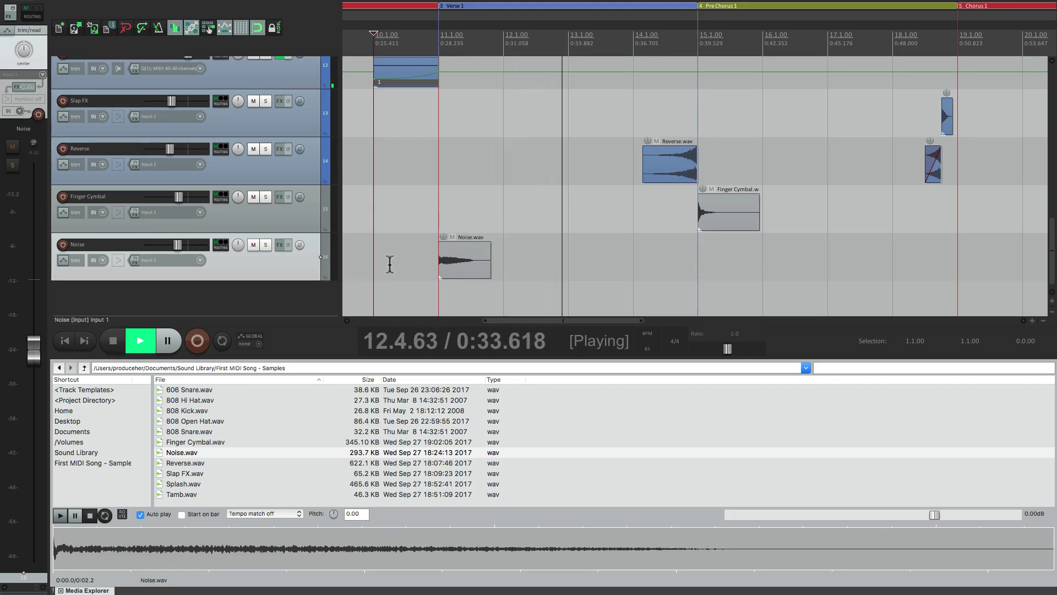
{"action": "key", "text": "space"}
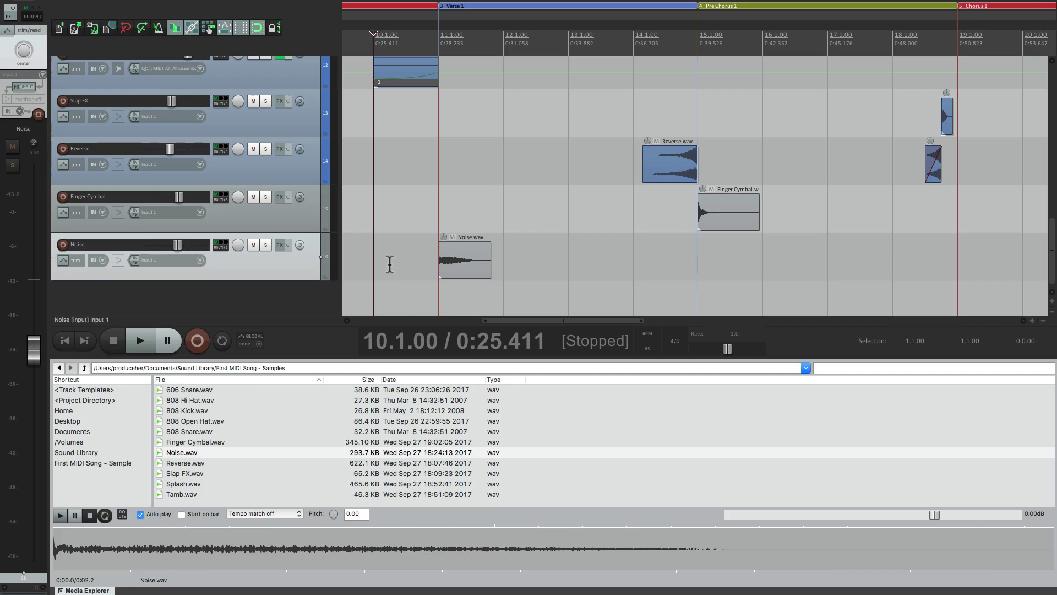
Insert Noise.wav on the Noise track at bar 23 and audition it from bar 22
{"action": "scroll", "coordinate": [504, 251], "scroll_direction": "right", "scroll_amount": 15}
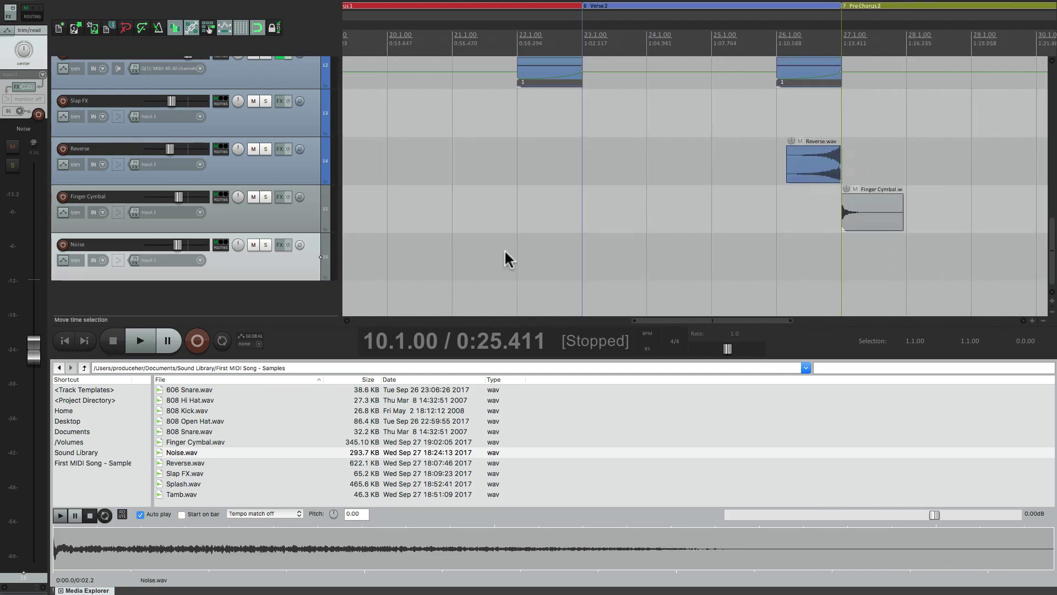
{"action": "scroll", "coordinate": [504, 251], "scroll_direction": "right", "scroll_amount": 1}
{"action": "left_click", "coordinate": [530, 254]}
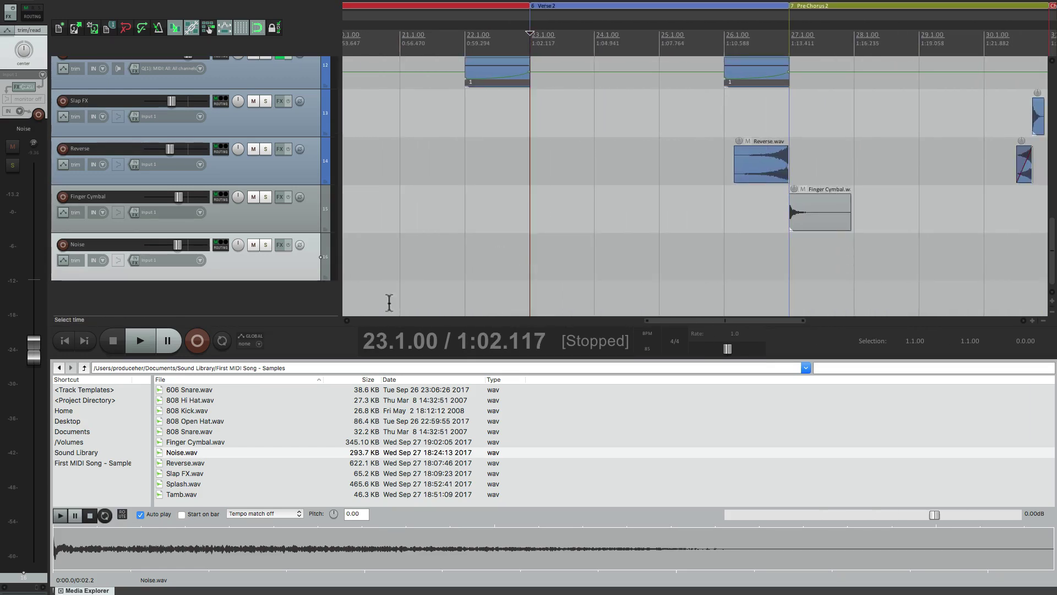
{"action": "double_click", "coordinate": [192, 453]}
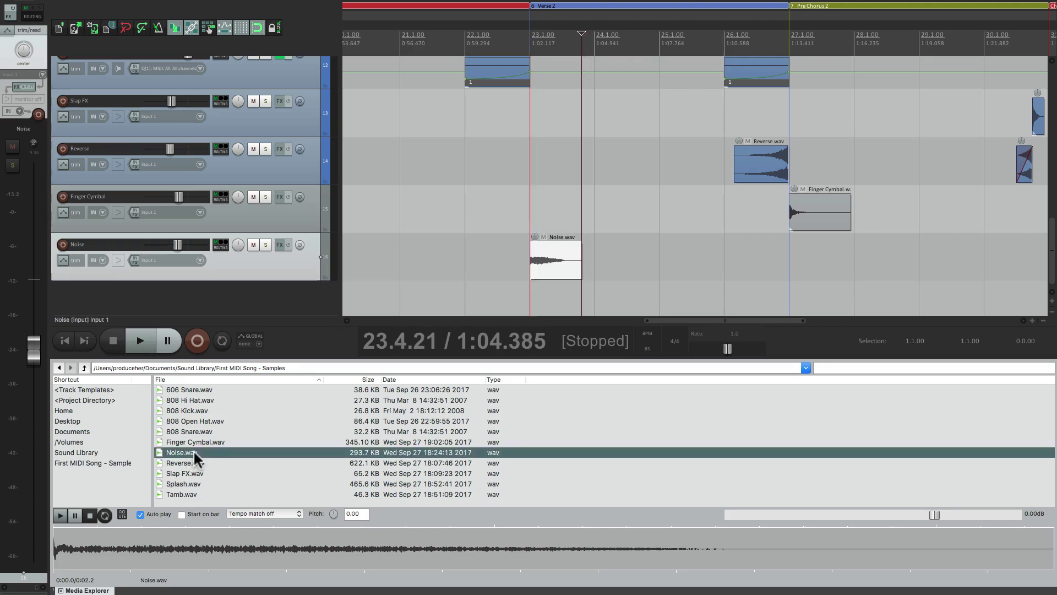
{"action": "left_click", "coordinate": [467, 248]}
{"action": "key", "text": "space"}
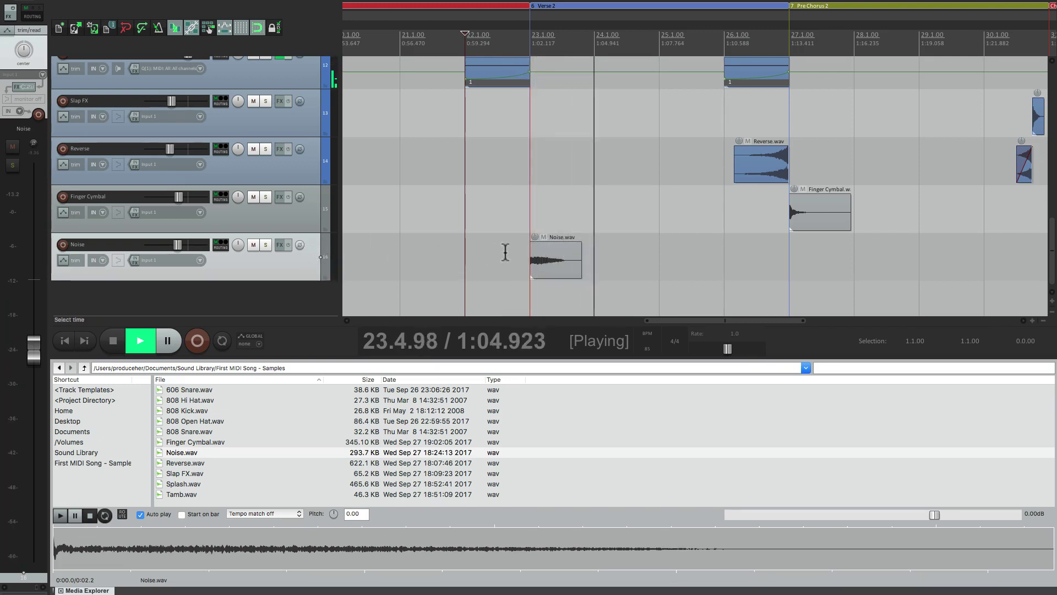
{"action": "key", "text": "space"}
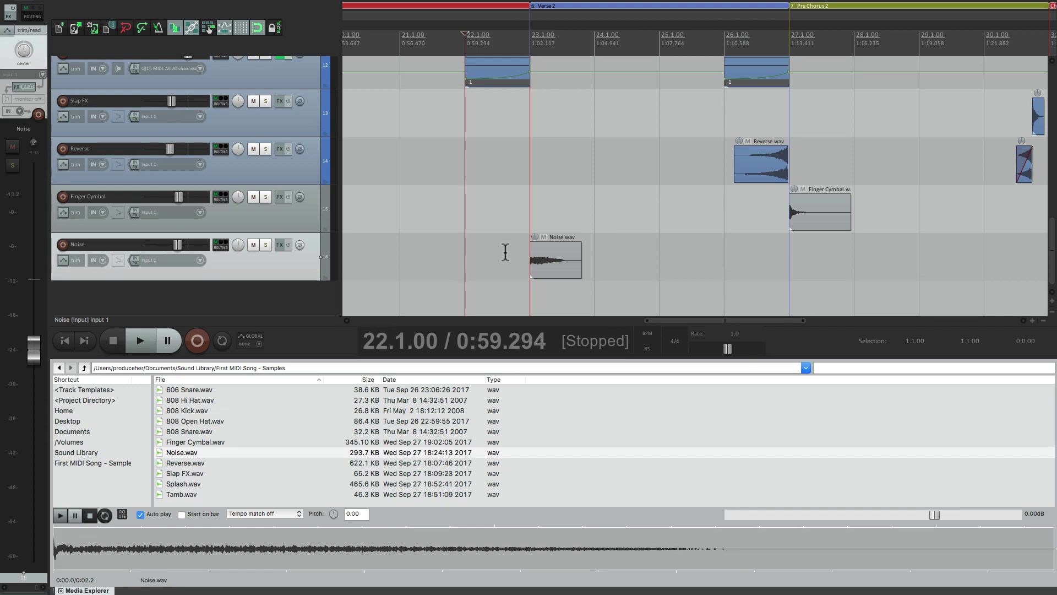
Insert Noise.wav on the Noise track at bar 35 and audition it from bar 34
{"action": "scroll", "coordinate": [505, 252], "scroll_direction": "right", "scroll_amount": 10}
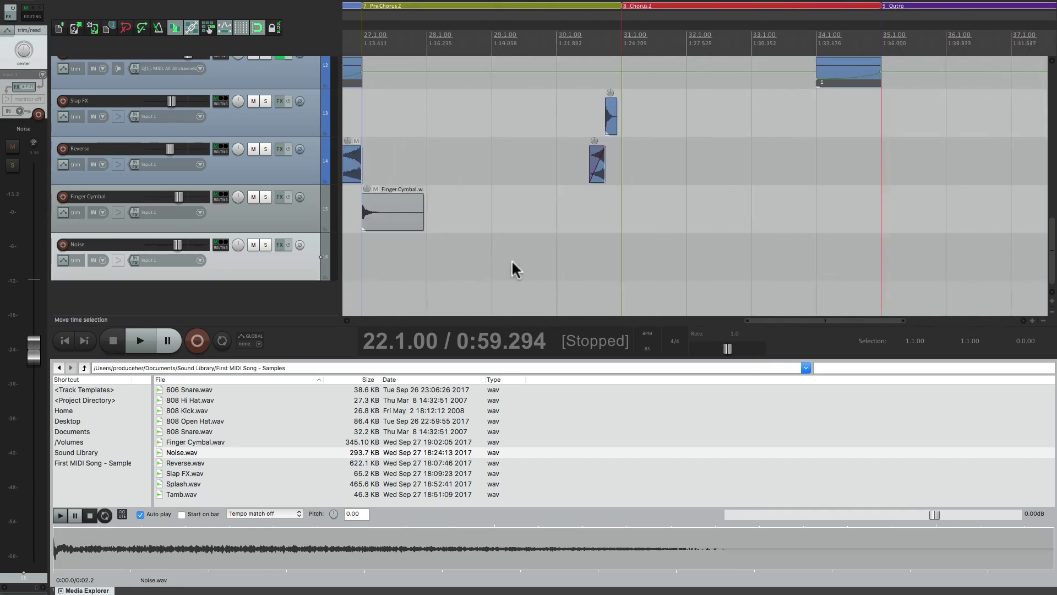
{"action": "left_click", "coordinate": [567, 257]}
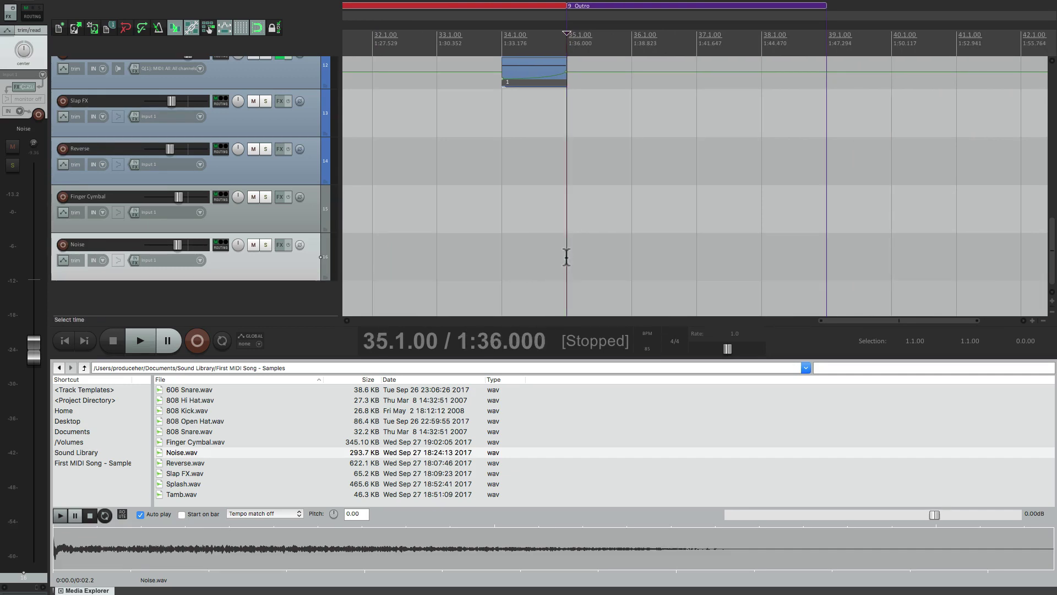
{"action": "double_click", "coordinate": [191, 452]}
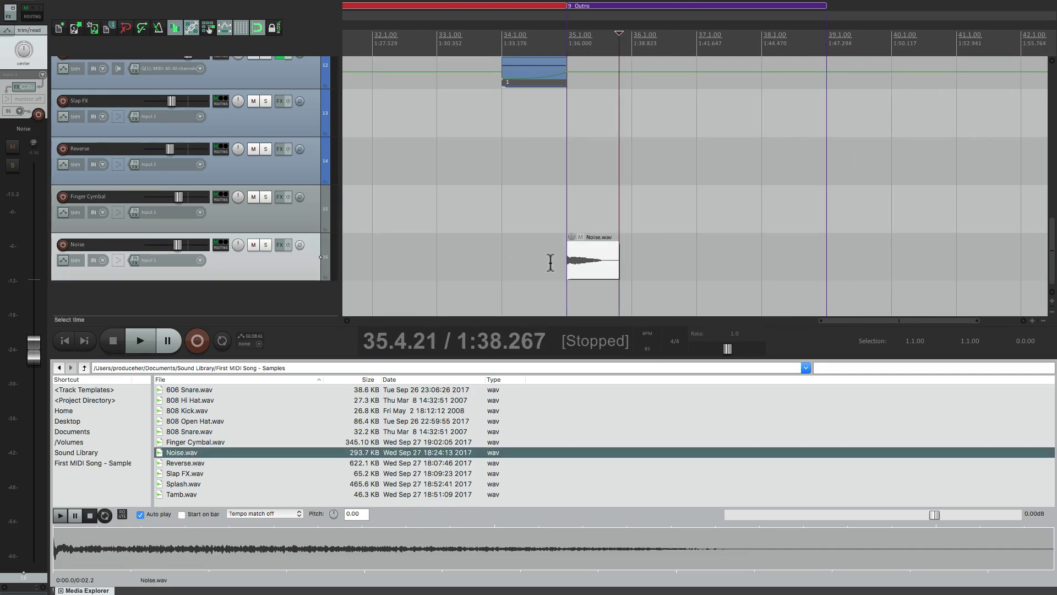
{"action": "left_click", "coordinate": [502, 262]}
{"action": "key", "text": "space"}
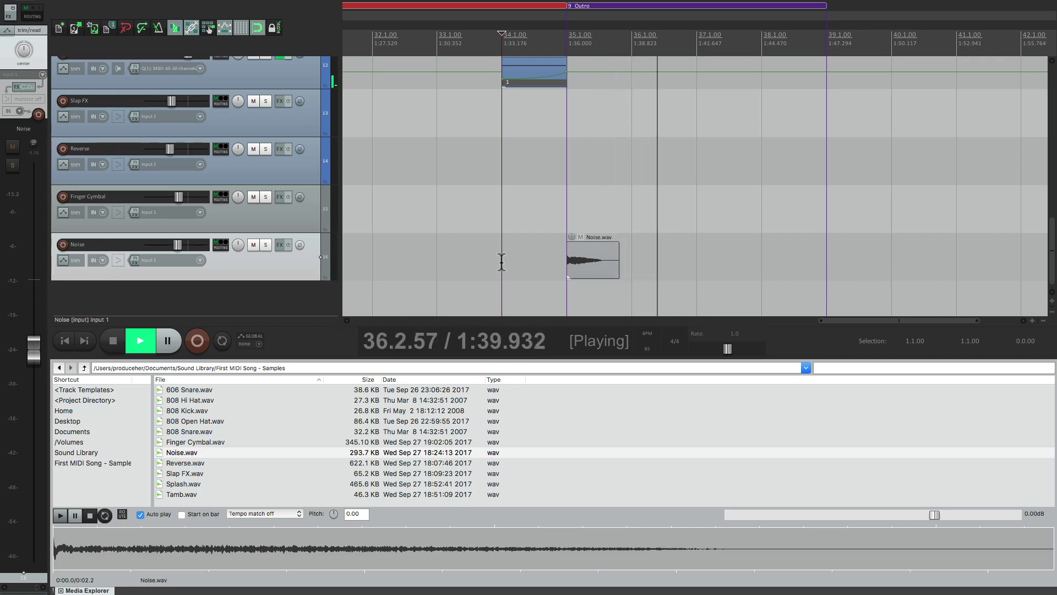
{"action": "key", "text": "space"}
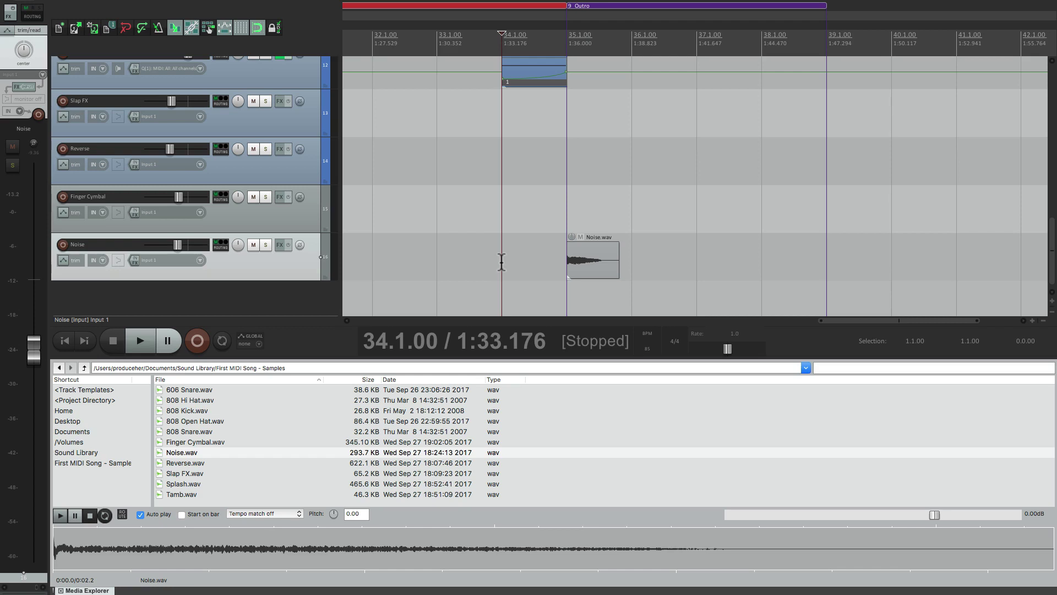
Preview Splash.wav and insert it on a new track at bar 7
{"action": "scroll", "coordinate": [513, 267], "scroll_direction": "left", "scroll_amount": 15}
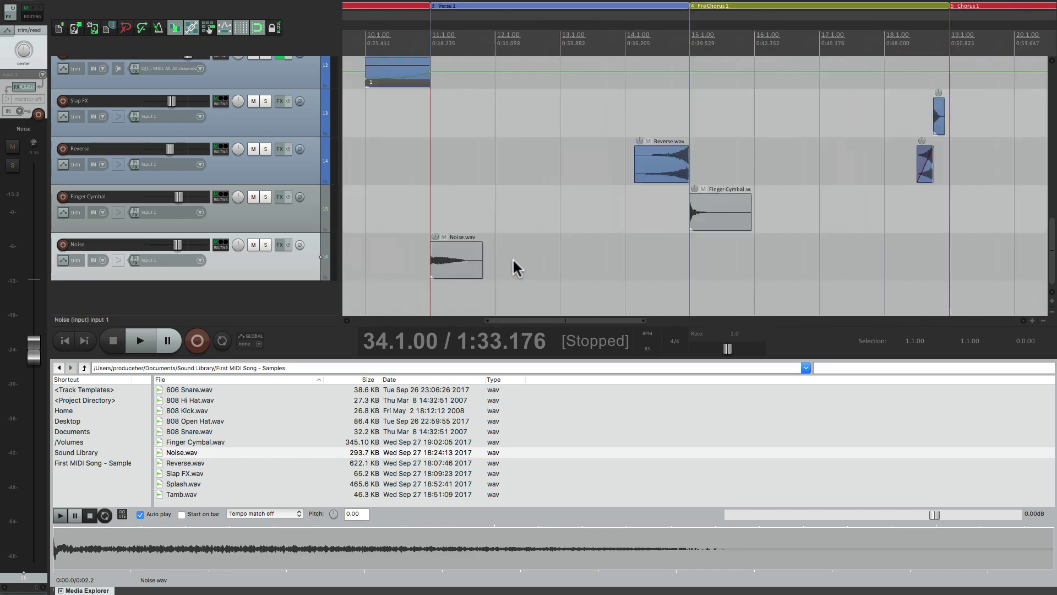
{"action": "scroll", "coordinate": [513, 268], "scroll_direction": "left", "scroll_amount": 5}
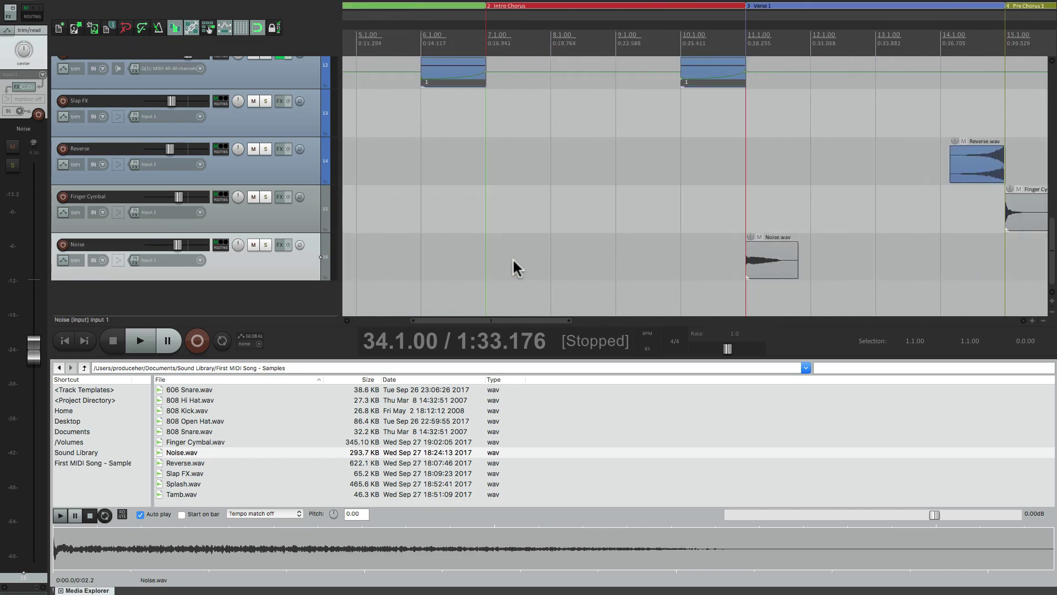
{"action": "left_click", "coordinate": [542, 260]}
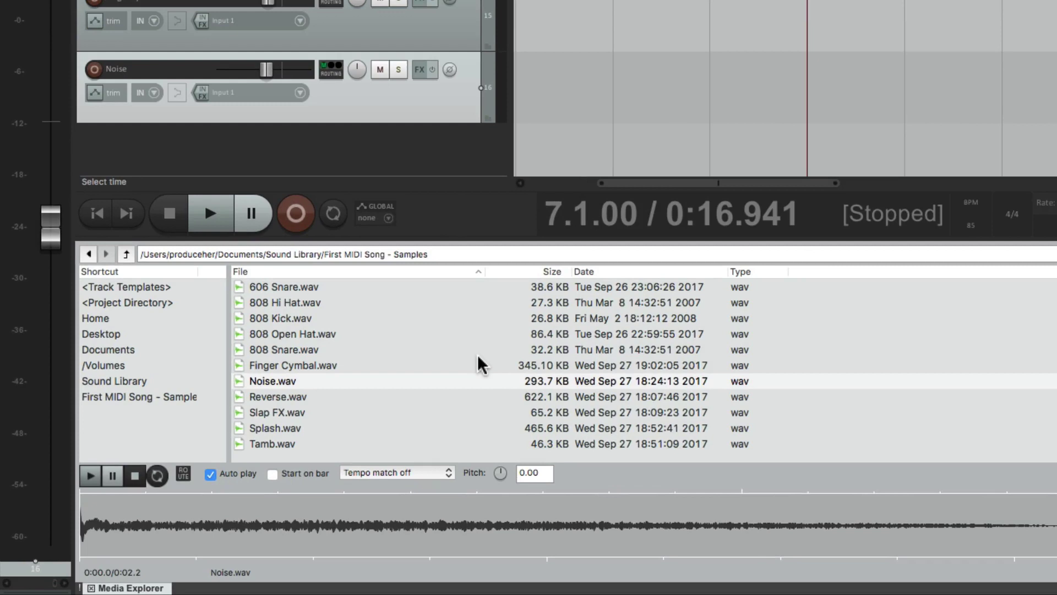
{"action": "left_click", "coordinate": [345, 429]}
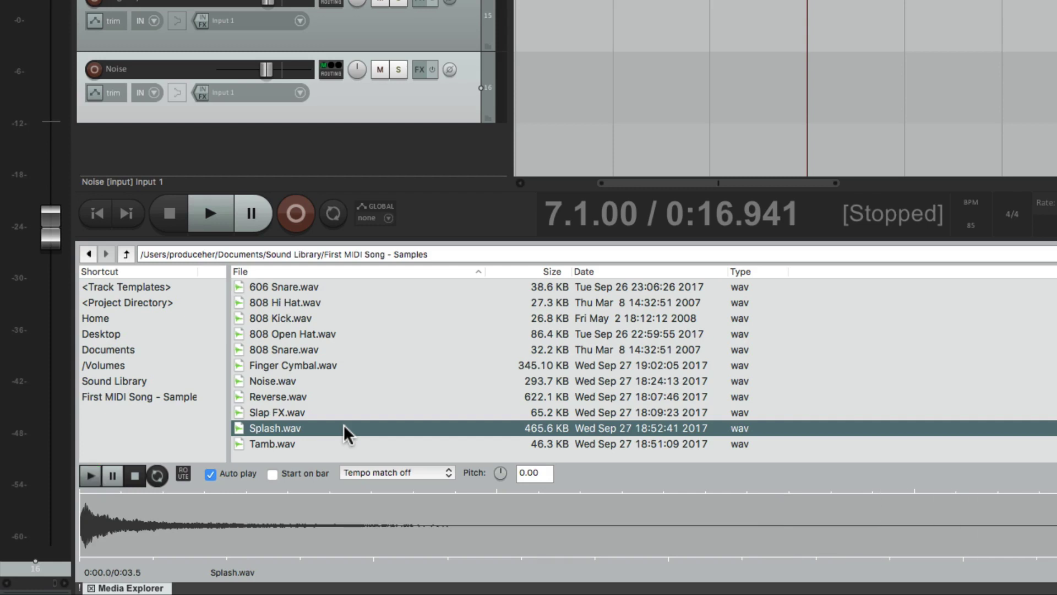
{"action": "right_click", "coordinate": [345, 427]}
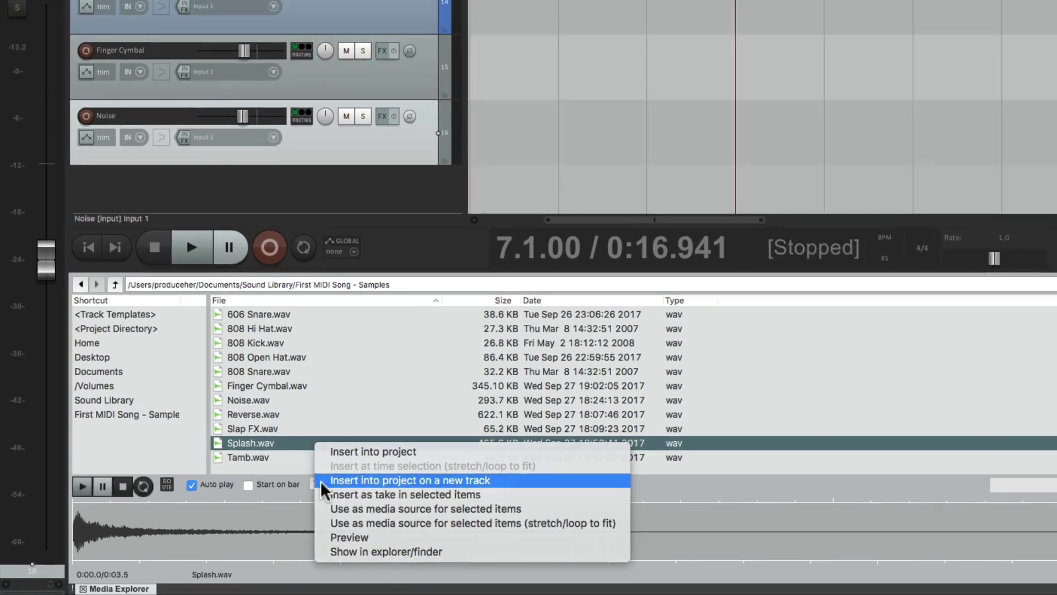
{"action": "left_click", "coordinate": [354, 472]}
Lower the Splash track to roughly -7 dB and play from bar 6 to hear the splash
{"action": "scroll", "coordinate": [455, 296], "scroll_direction": "down", "scroll_amount": 1}
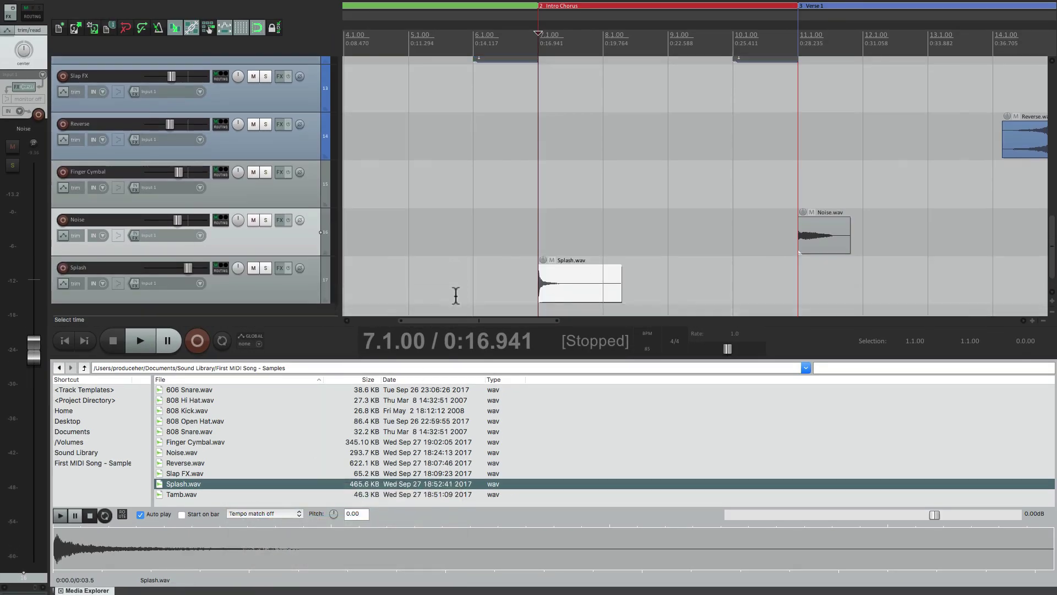
{"action": "scroll", "coordinate": [456, 296], "scroll_direction": "left", "scroll_amount": 2}
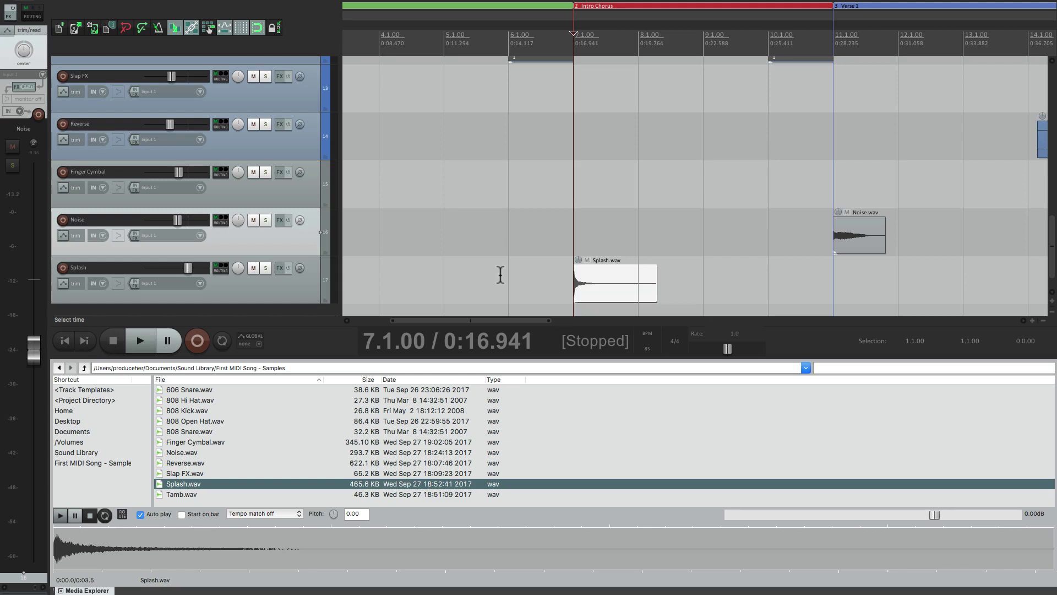
{"action": "left_click", "coordinate": [506, 279]}
{"action": "left_click_drag", "start_coordinate": [28, 283], "coordinate": [31, 327]}
{"action": "key", "text": "space"}
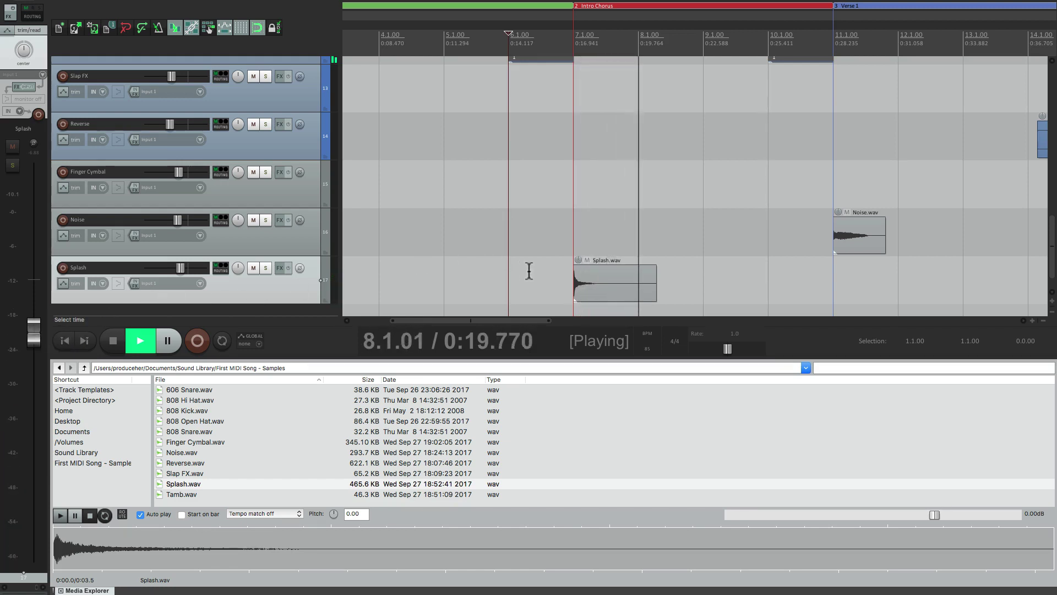
{"action": "scroll", "coordinate": [488, 262], "scroll_direction": "right", "scroll_amount": 3}
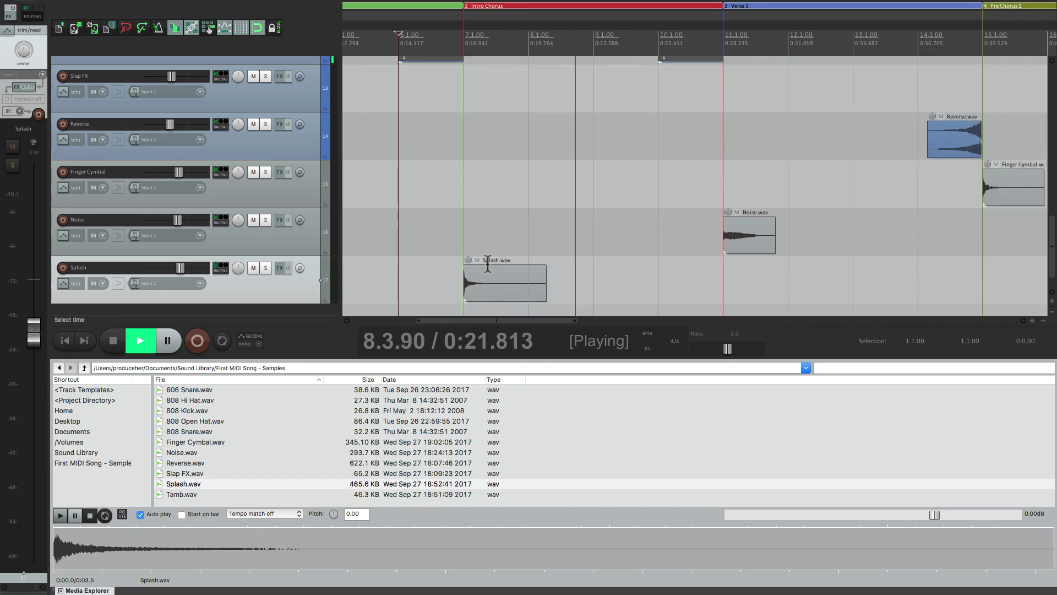
{"action": "key", "text": "space"}
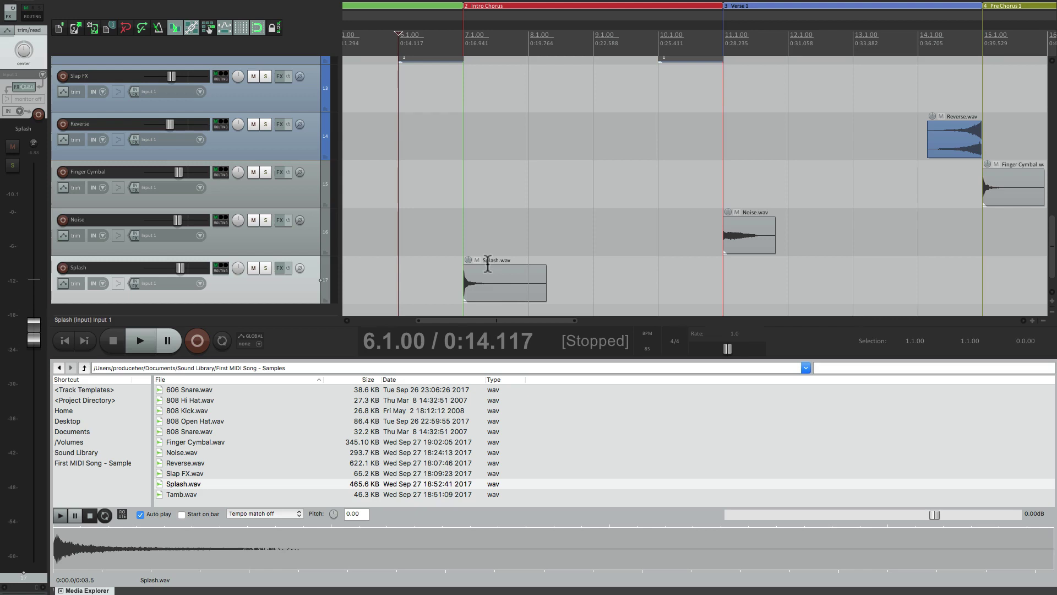
{"action": "scroll", "coordinate": [492, 286], "scroll_direction": "right", "scroll_amount": 15}
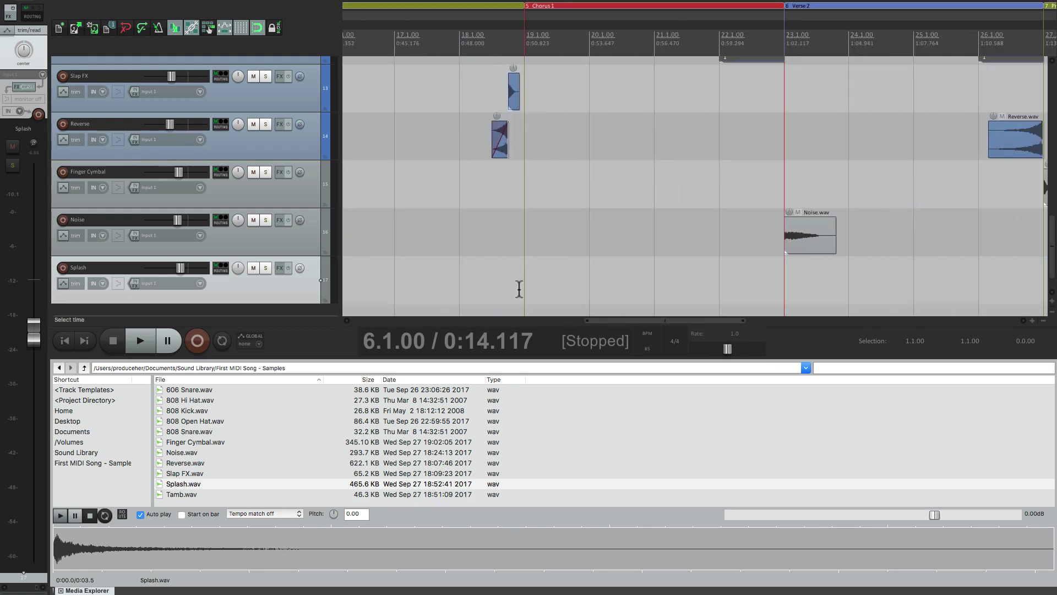
Insert Splash.wav at bar 19, Chorus 1's start, and audition it from the bar before
{"action": "left_click", "coordinate": [519, 288]}
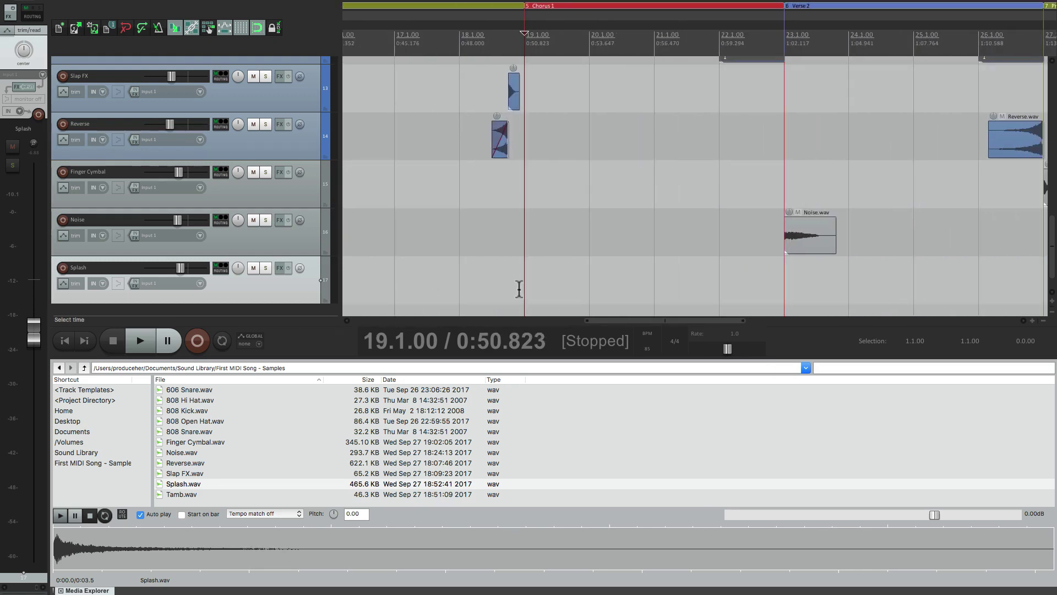
{"action": "double_click", "coordinate": [213, 486]}
{"action": "left_click", "coordinate": [460, 275]}
{"action": "key", "text": "space"}
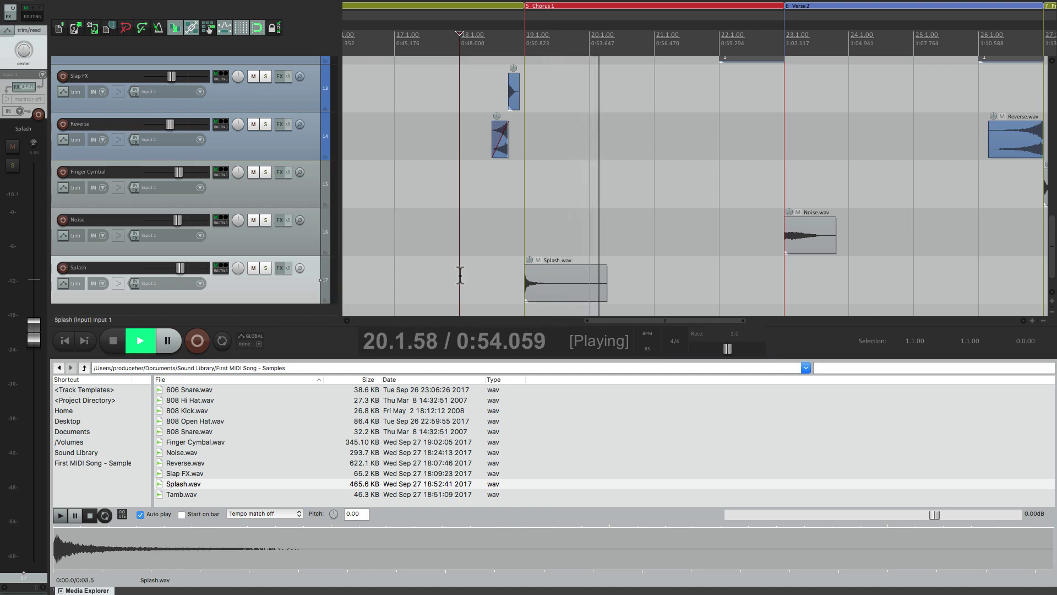
{"action": "key", "text": "space"}
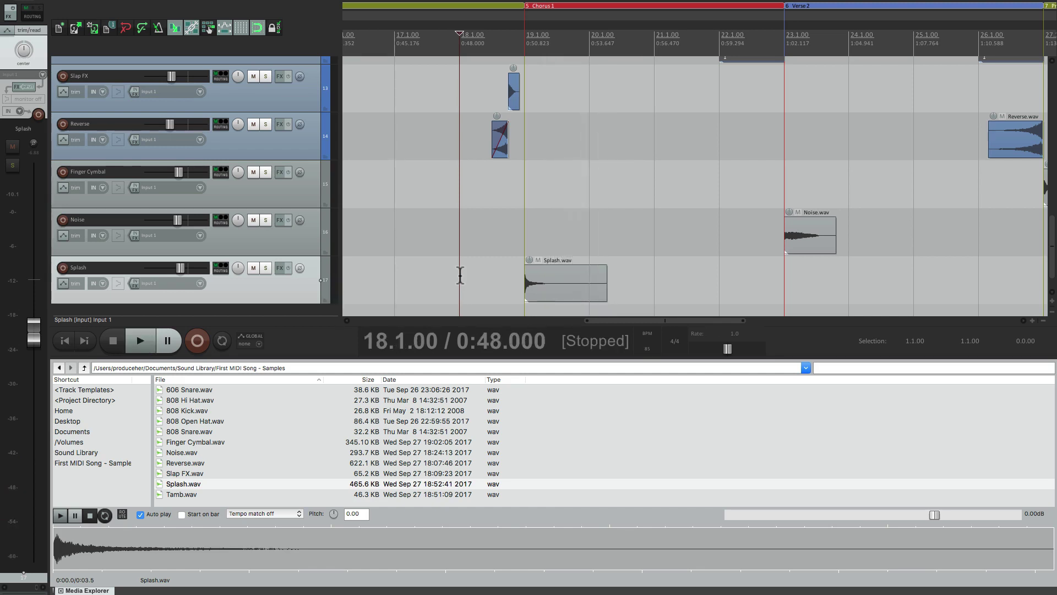
Insert Splash.wav at bar 31, the start of Chorus 2
{"action": "scroll", "coordinate": [460, 275], "scroll_direction": "right", "scroll_amount": 12}
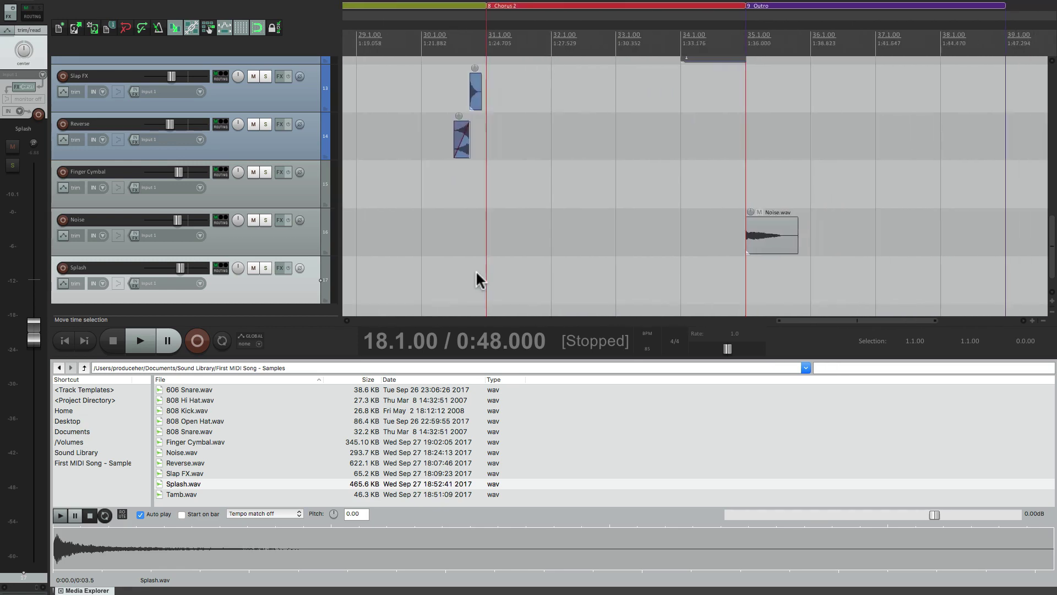
{"action": "scroll", "coordinate": [478, 280], "scroll_direction": "right", "scroll_amount": 1}
{"action": "left_click", "coordinate": [422, 273]}
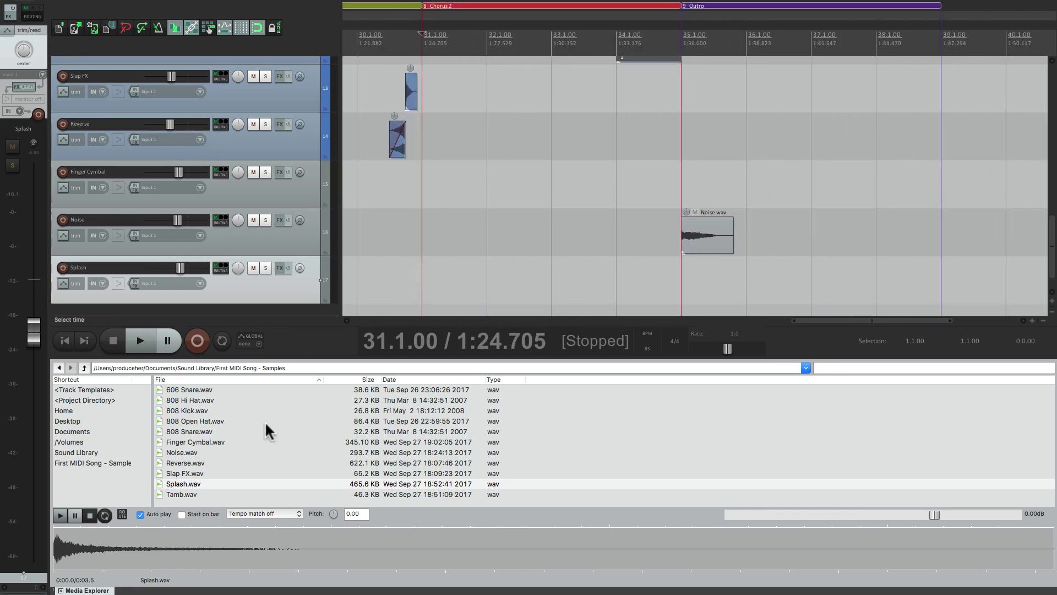
{"action": "double_click", "coordinate": [228, 483]}
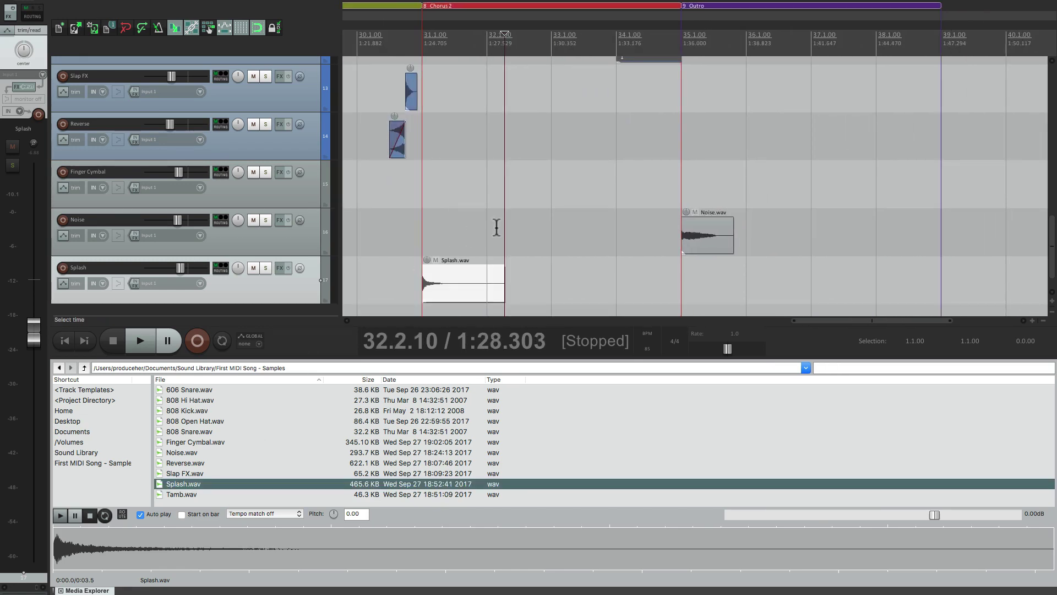
{"action": "scroll", "coordinate": [496, 227], "scroll_direction": "left", "scroll_amount": 1}
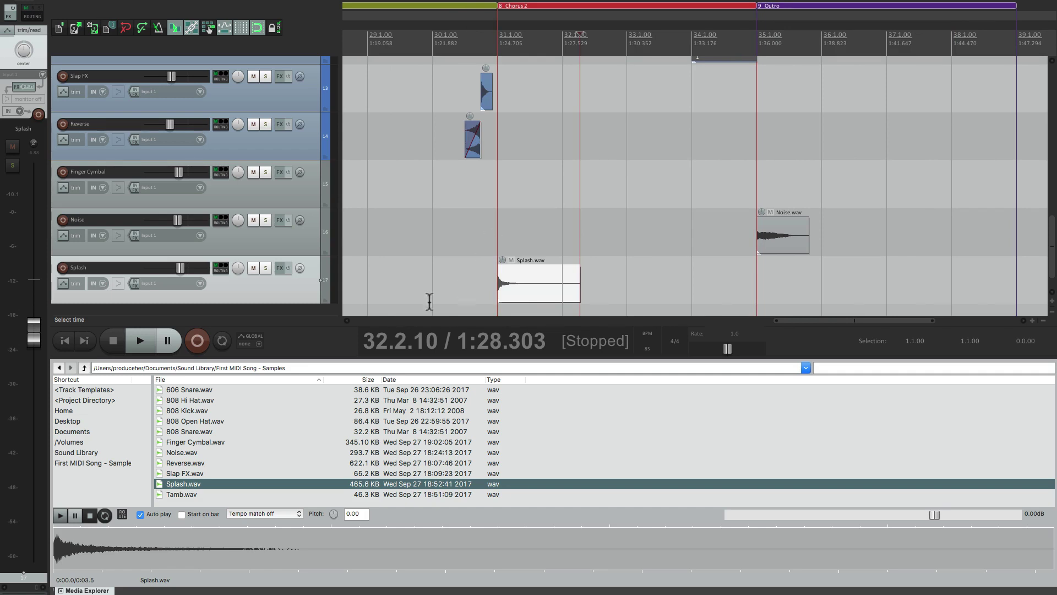
Close the Media Explorer docker
{"action": "left_click", "coordinate": [61, 590]}
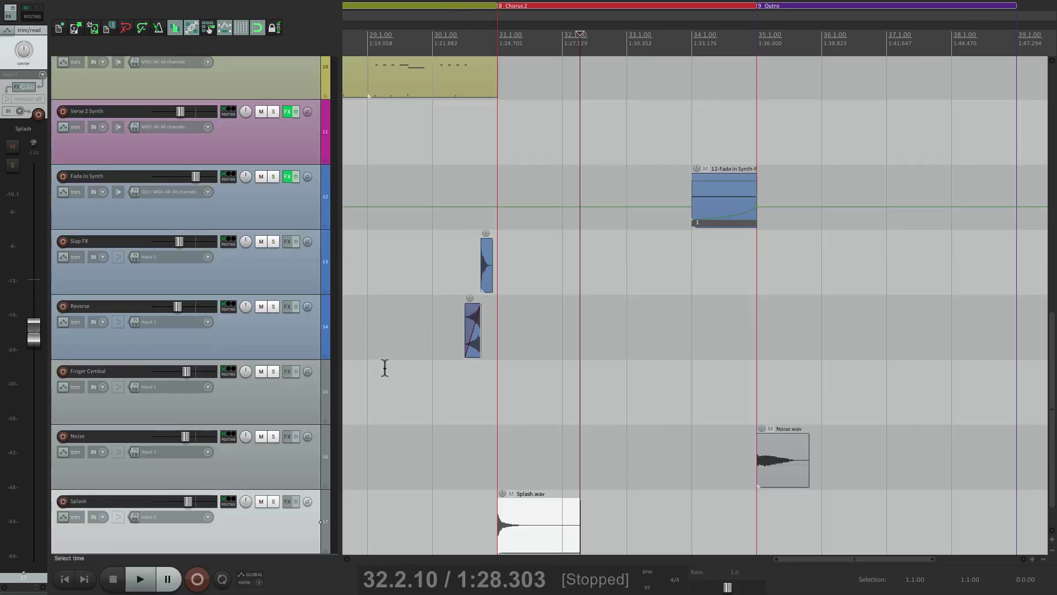
{"action": "scroll", "coordinate": [487, 351], "scroll_direction": "up", "scroll_amount": 2}
{"action": "scroll", "coordinate": [487, 350], "scroll_direction": "up", "scroll_amount": 2}
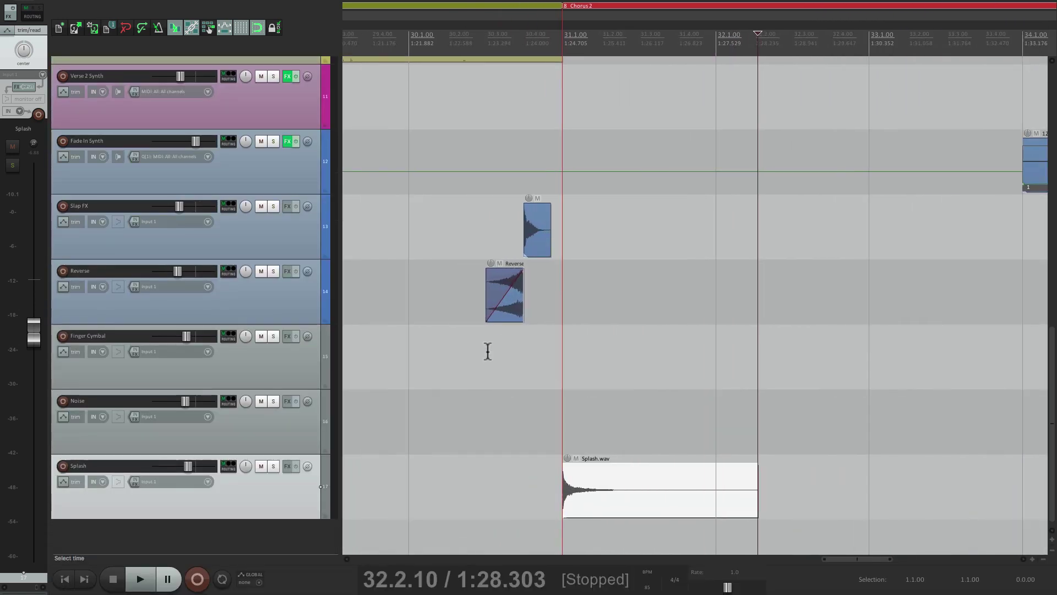
Play from bar 30 to hear the splash entering at Chorus 2, then stop playback
{"action": "left_click", "coordinate": [417, 478]}
{"action": "key", "text": "space"}
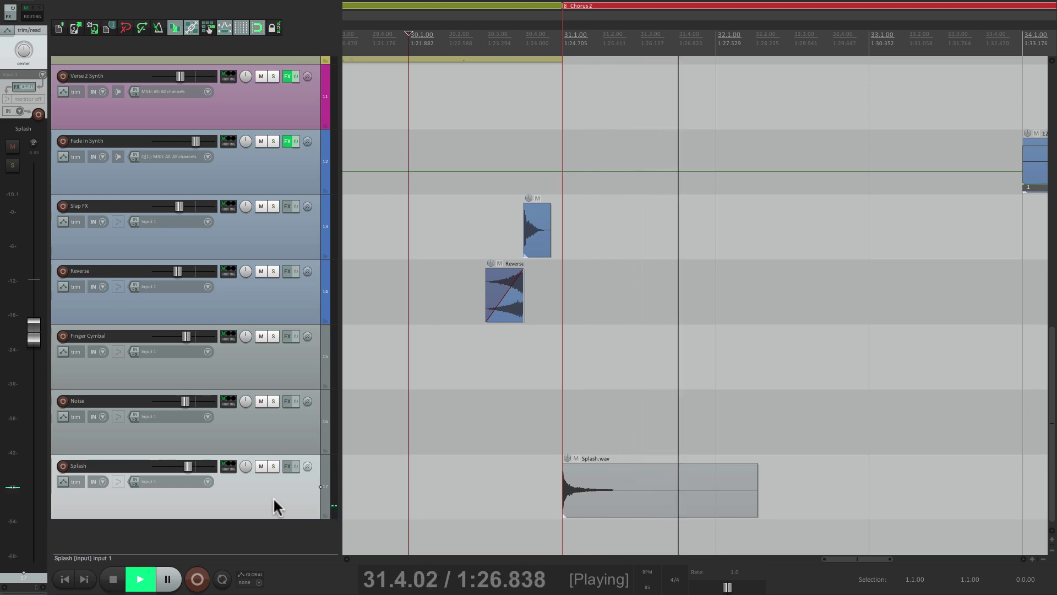
{"action": "scroll", "coordinate": [469, 400], "scroll_direction": "down", "scroll_amount": 3}
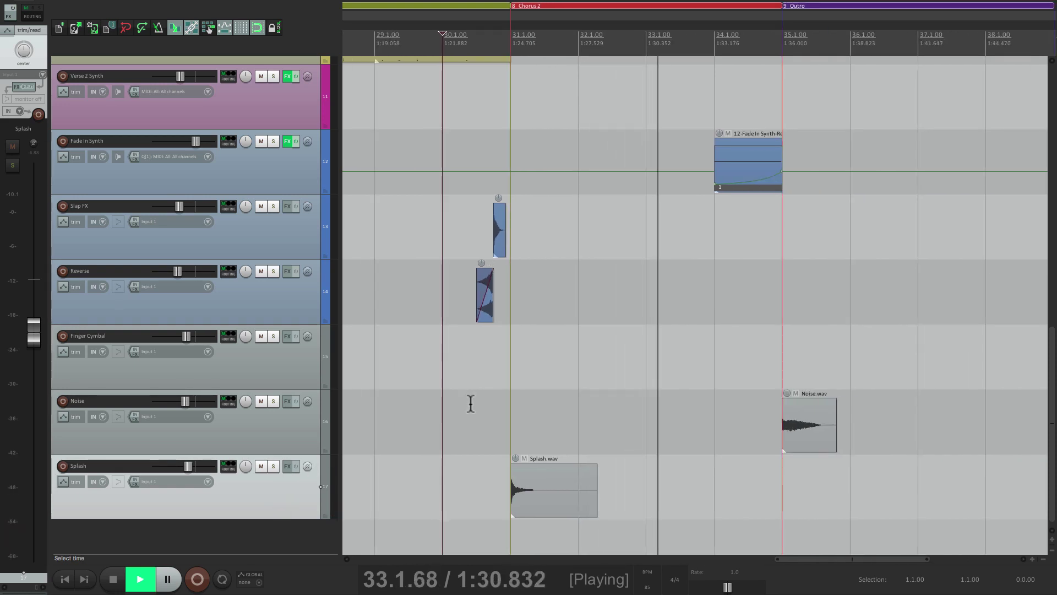
{"action": "key", "text": "space"}
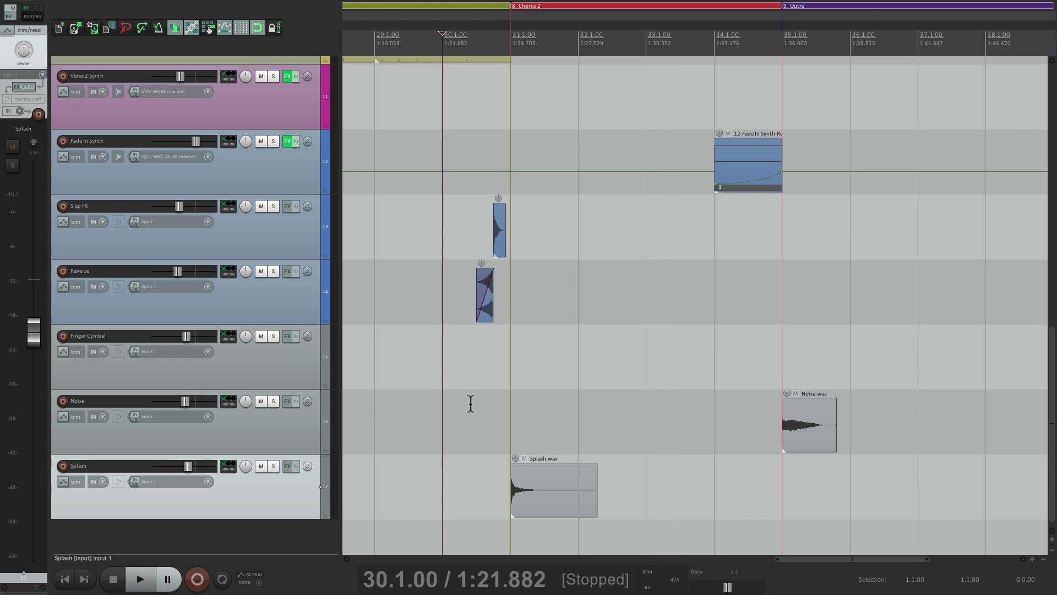
Select the Finger Cymbal through Splash tracks and apply a green track colour to all three
{"action": "left_click", "coordinate": [296, 357]}
{"action": "left_click", "coordinate": [285, 496], "text": "shift"}
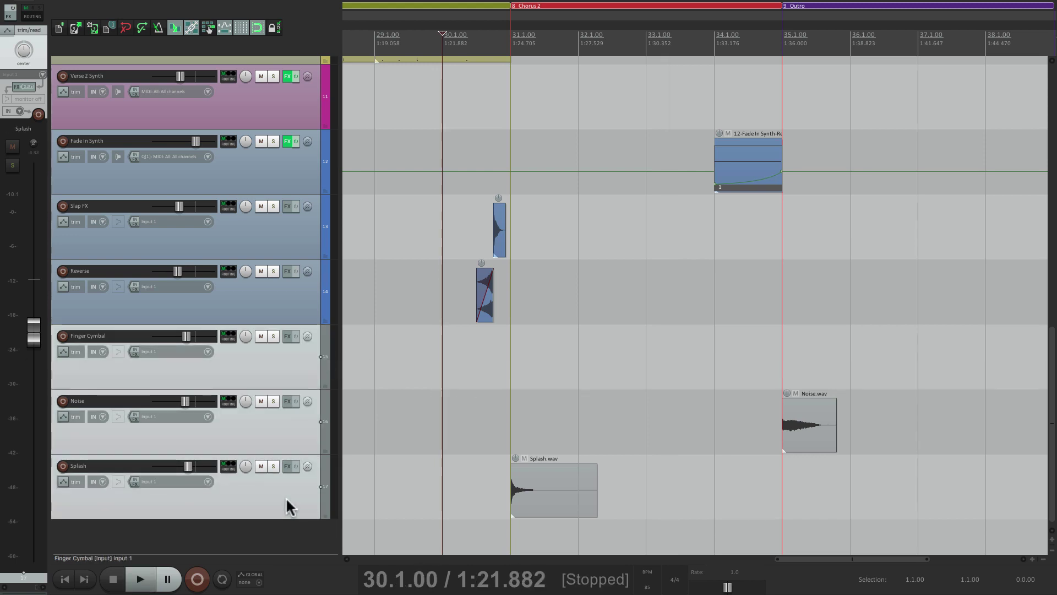
{"action": "key", "text": "shift+c"}
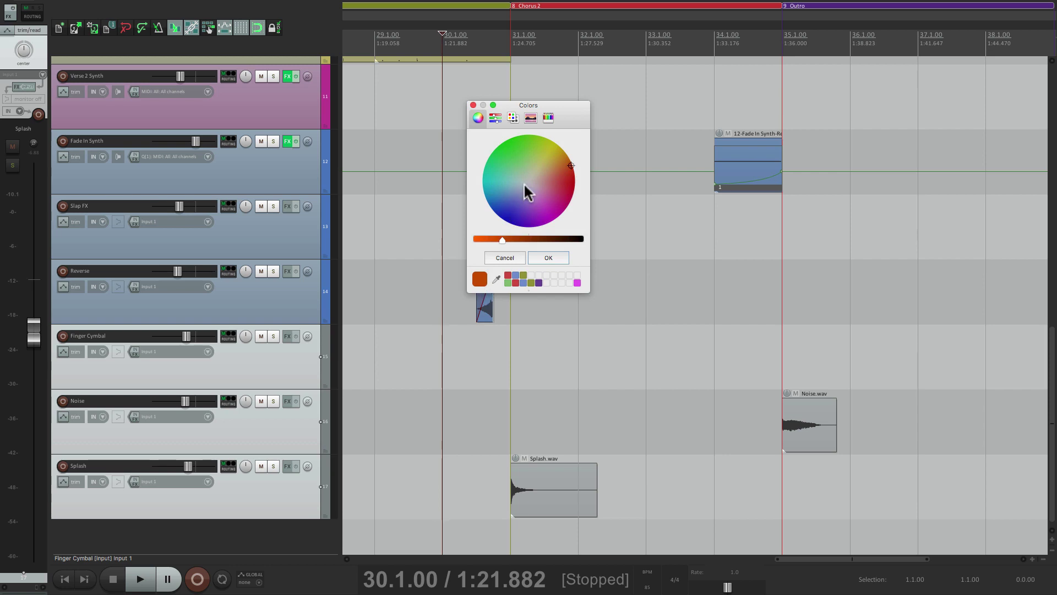
{"action": "left_click", "coordinate": [520, 166]}
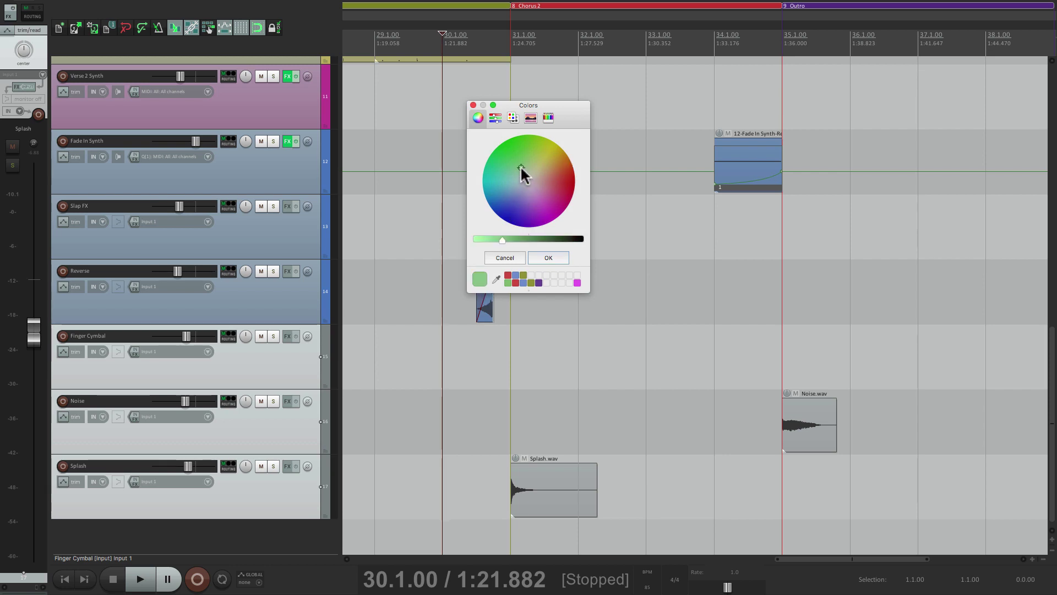
{"action": "left_click", "coordinate": [546, 256]}
{"action": "scroll", "coordinate": [481, 386], "scroll_direction": "up", "scroll_amount": 10}
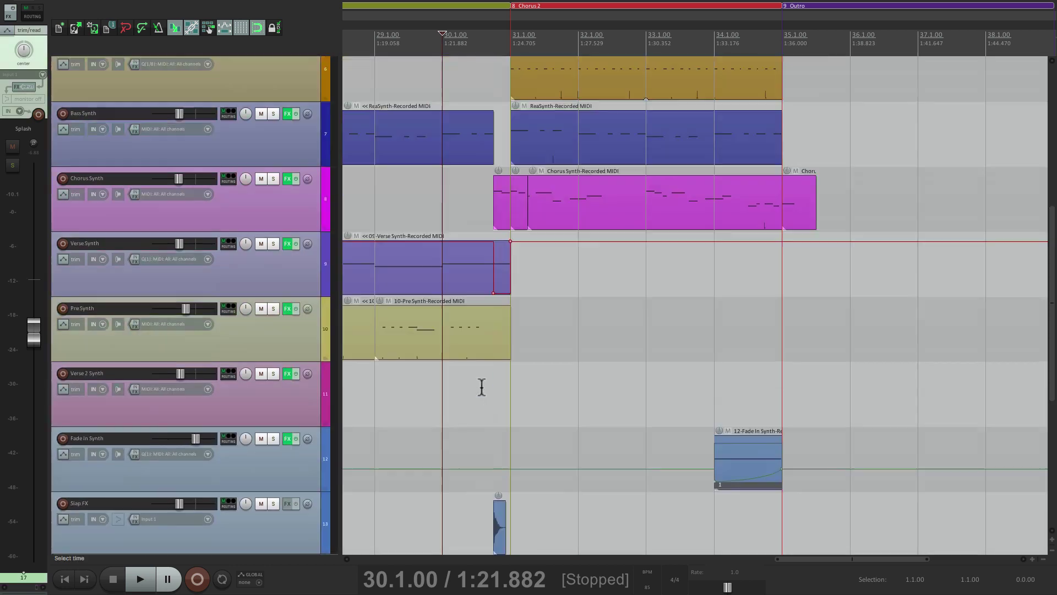
{"action": "scroll", "coordinate": [481, 387], "scroll_direction": "down", "scroll_amount": 5}
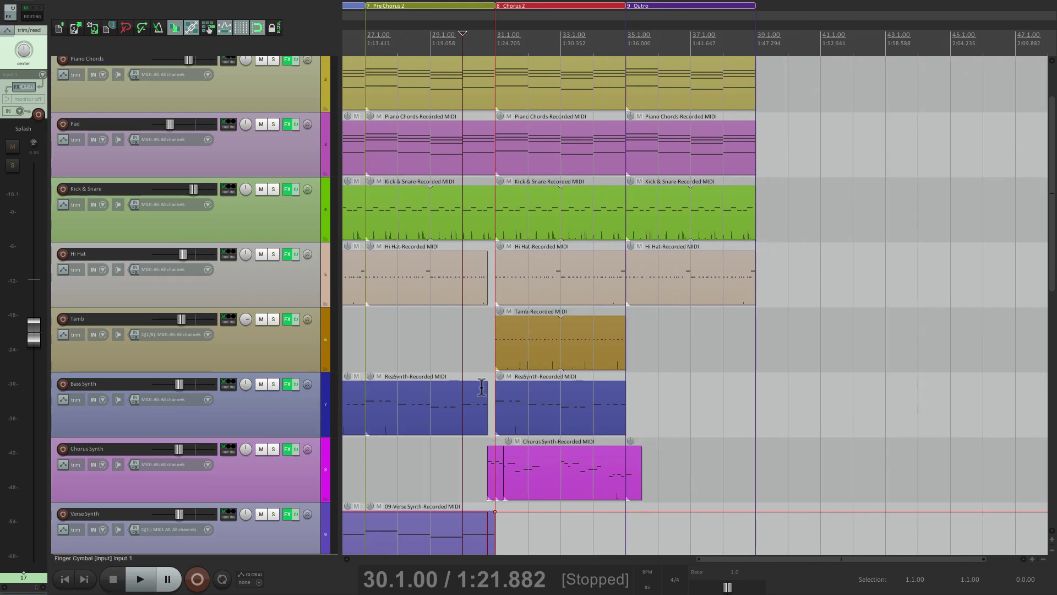
{"action": "scroll", "coordinate": [481, 387], "scroll_direction": "left", "scroll_amount": 10}
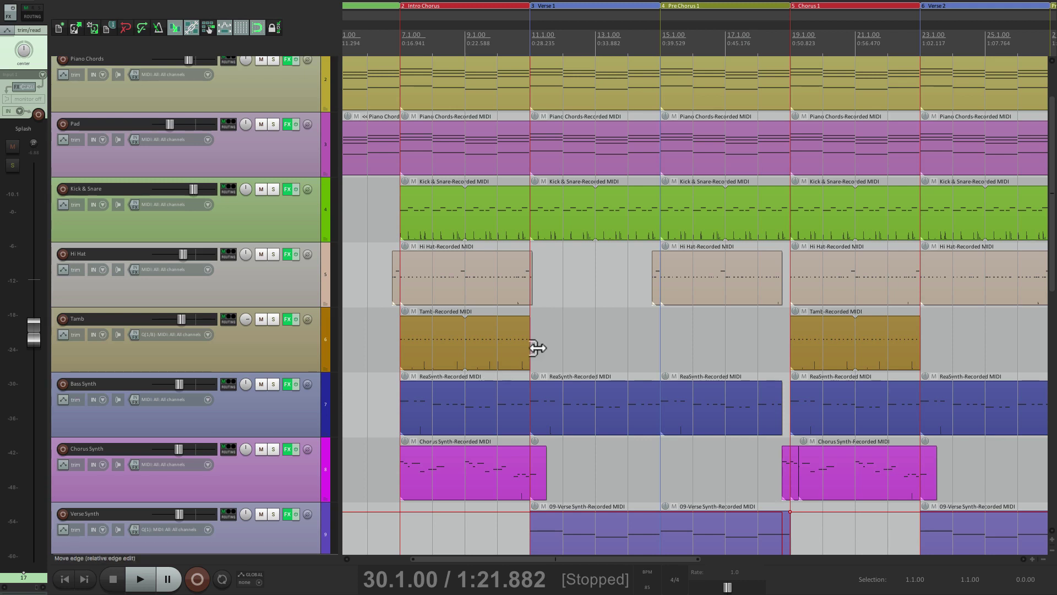
{"action": "scroll", "coordinate": [545, 347], "scroll_direction": "left", "scroll_amount": 1}
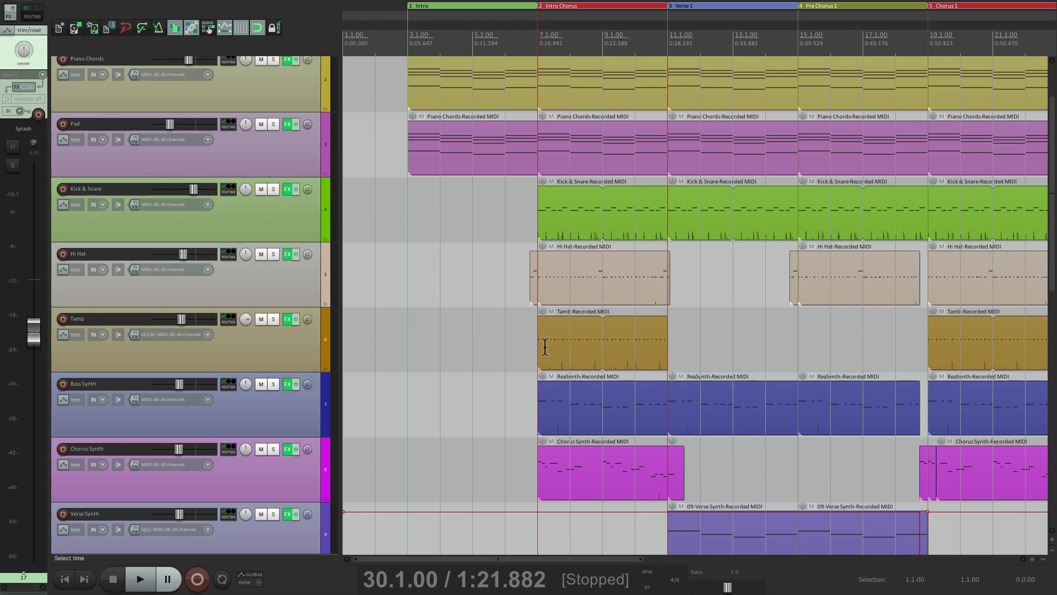